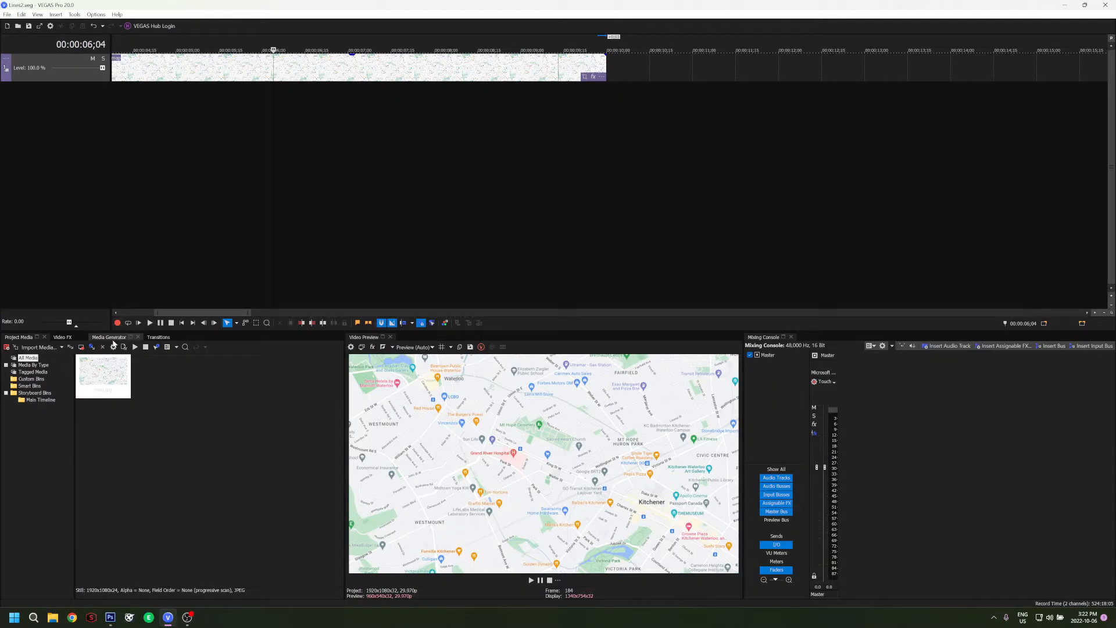
Add a default Titles & Text clip on a new track below the map and set its text to START
left_click(114, 343)
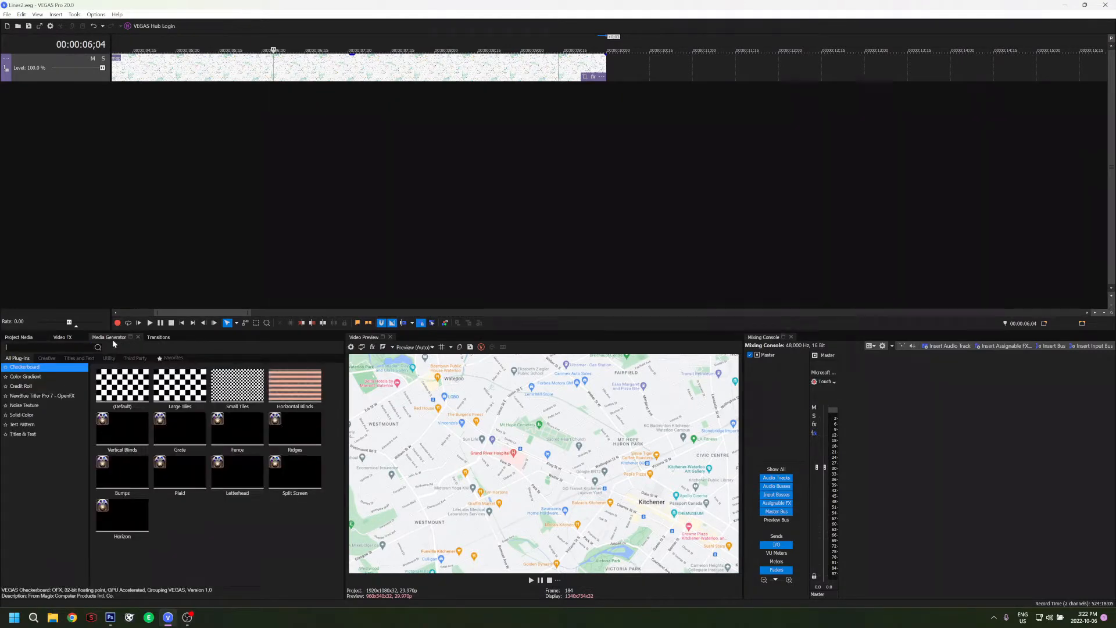
left_click(25, 434)
left_click_drag(111, 407, 112, 166)
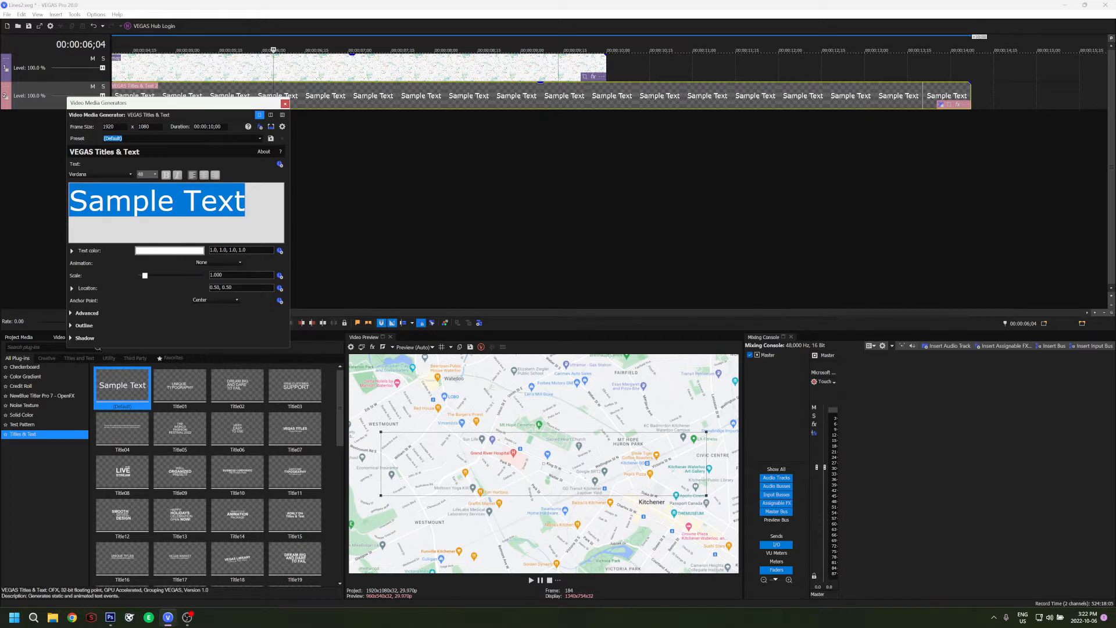
type("START")
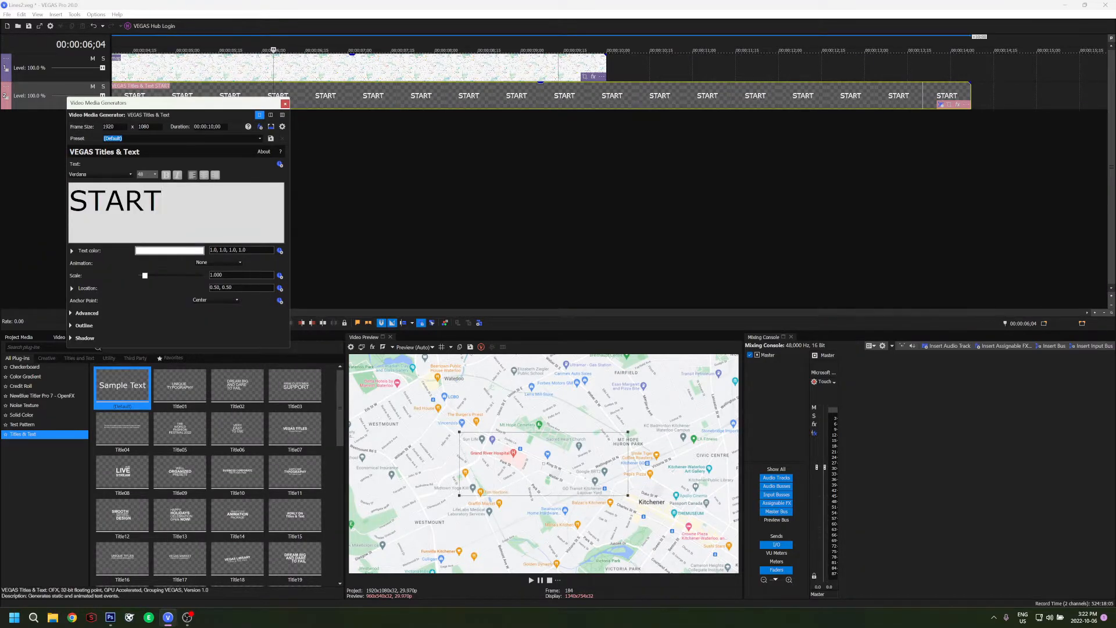
Make the START text bold at size 12 and place its track above the map track
key("ctrl+a")
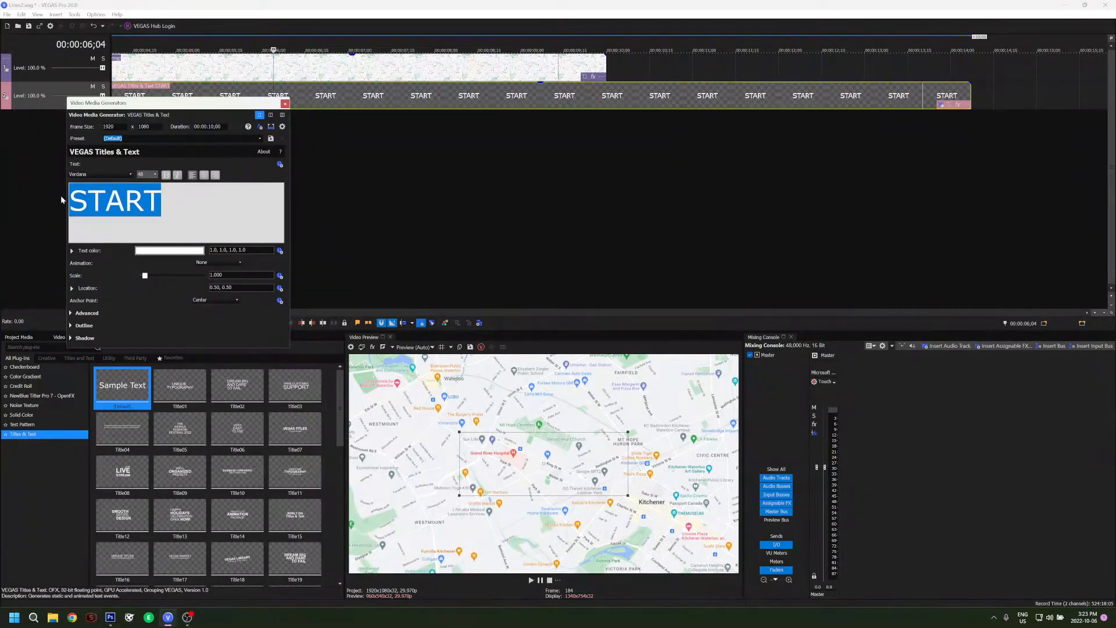
left_click(165, 175)
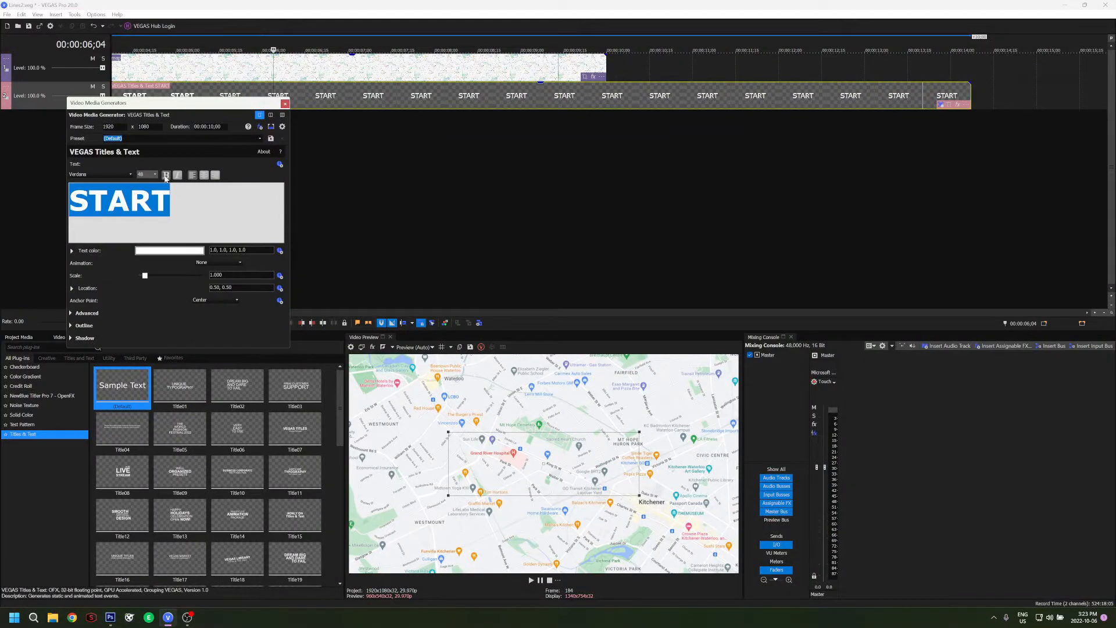
left_click(155, 174)
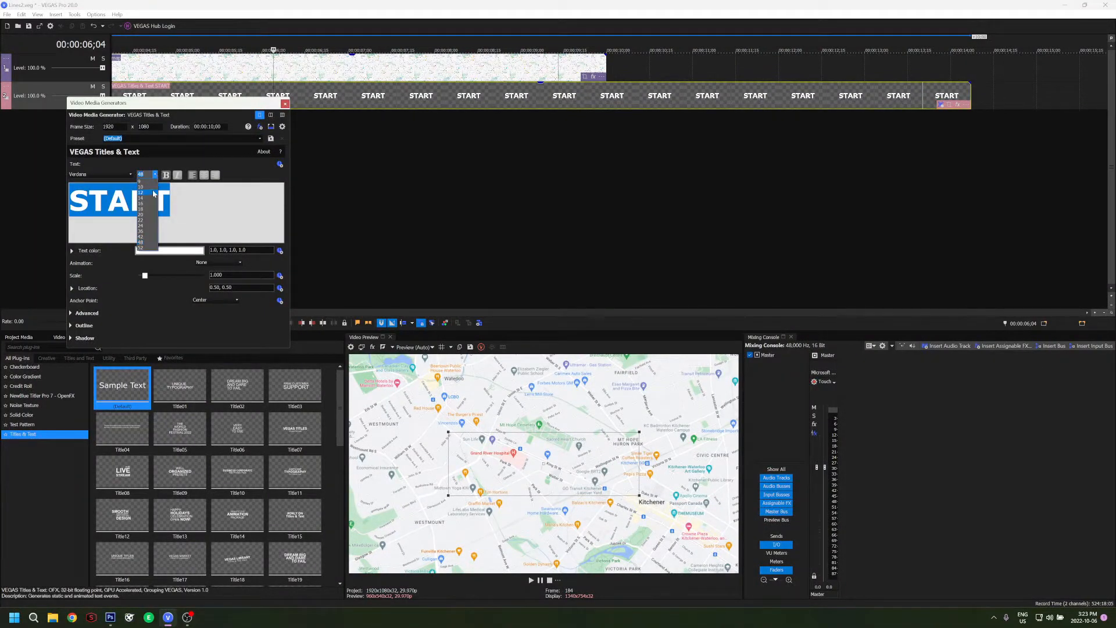
left_click(154, 193)
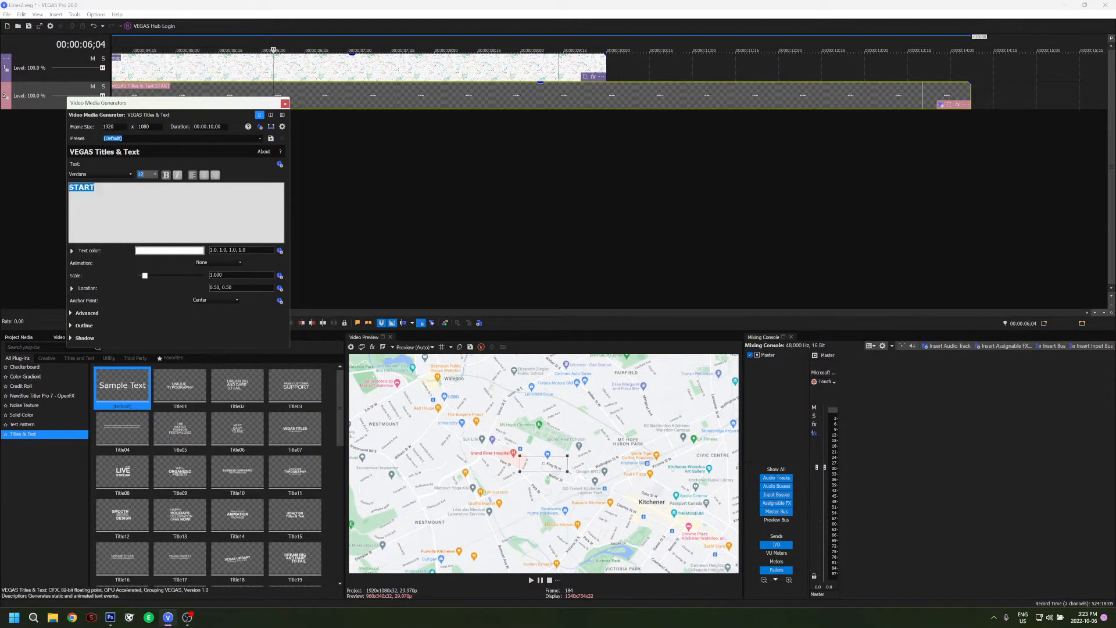
left_click_drag(275, 106, 443, 140)
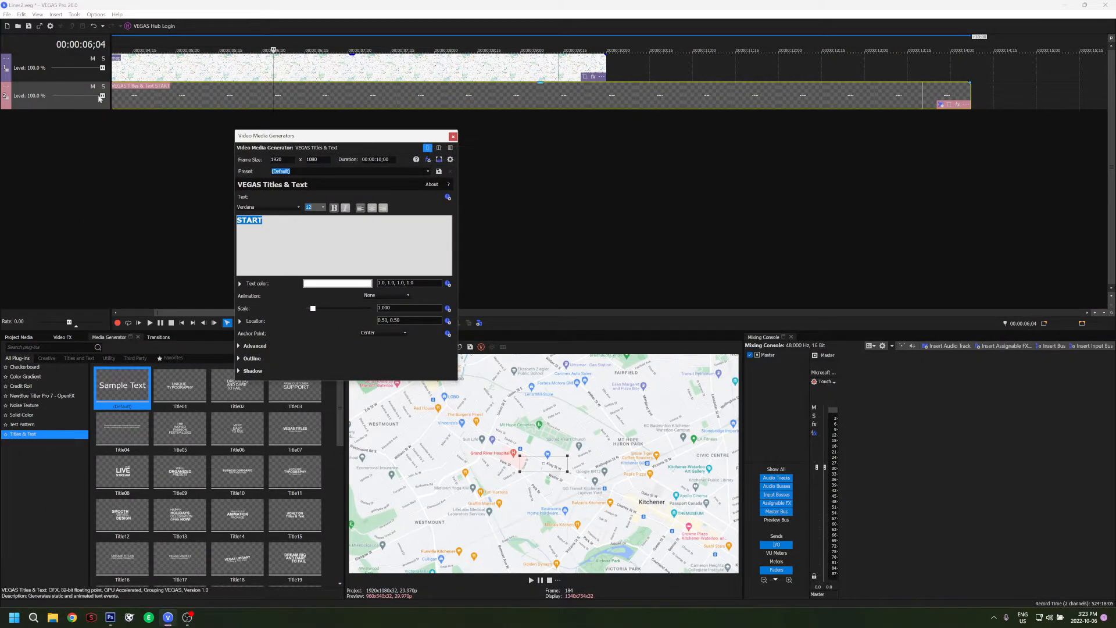
left_click_drag(85, 88, 80, 51)
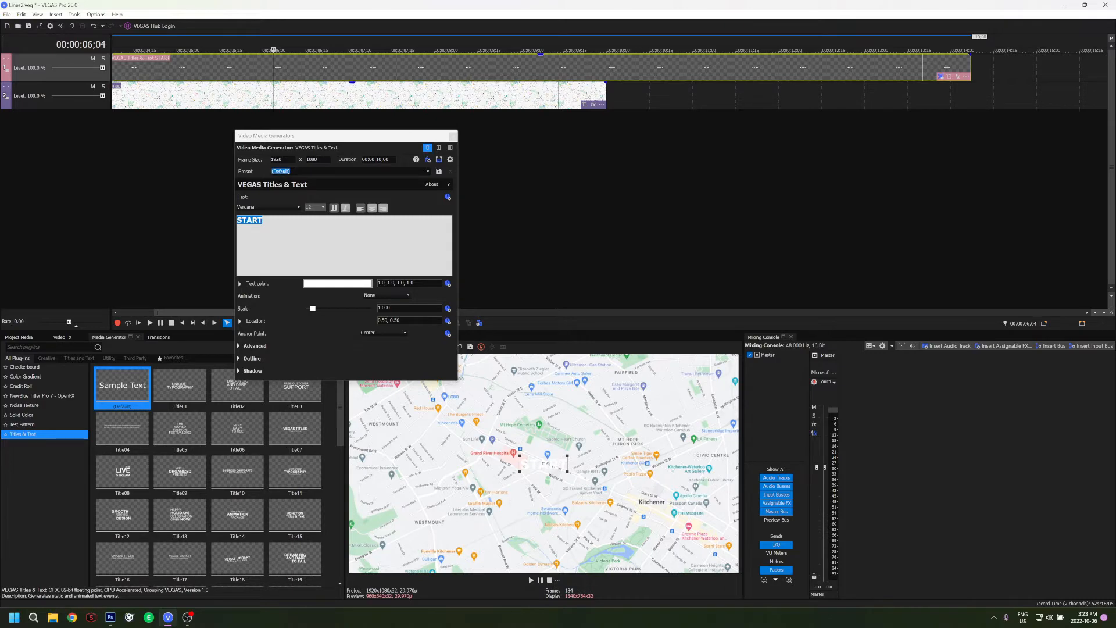
Set the START text color to black (0.0, 0.0, 0.0, 1.0) using separate RGB channels
left_click(336, 283)
left_click(316, 294)
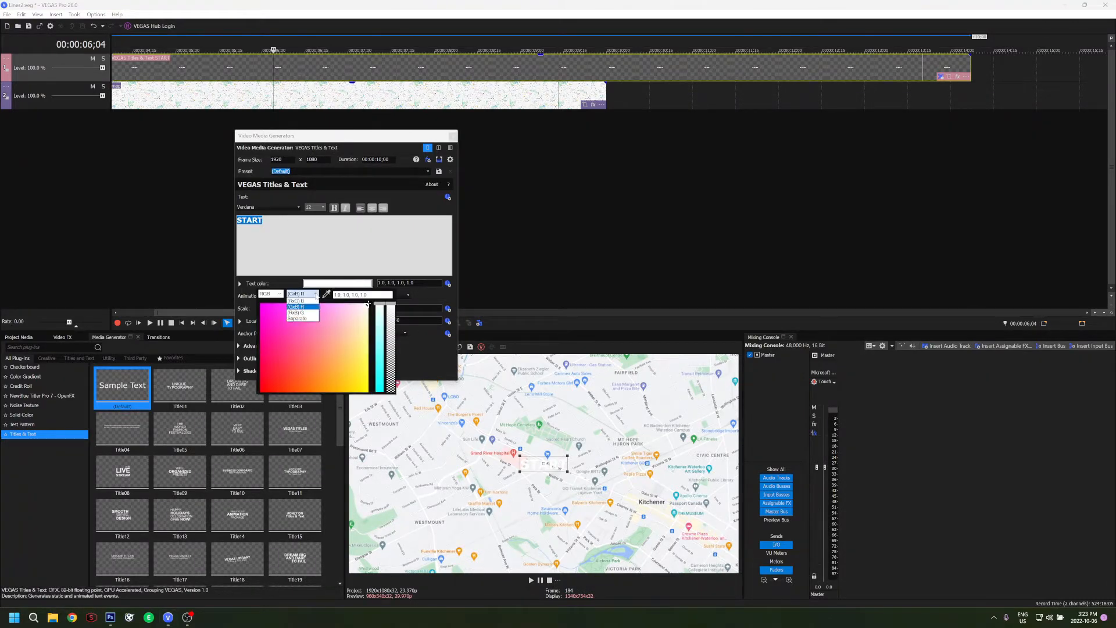
left_click(308, 319)
left_click_drag(357, 304, 365, 415)
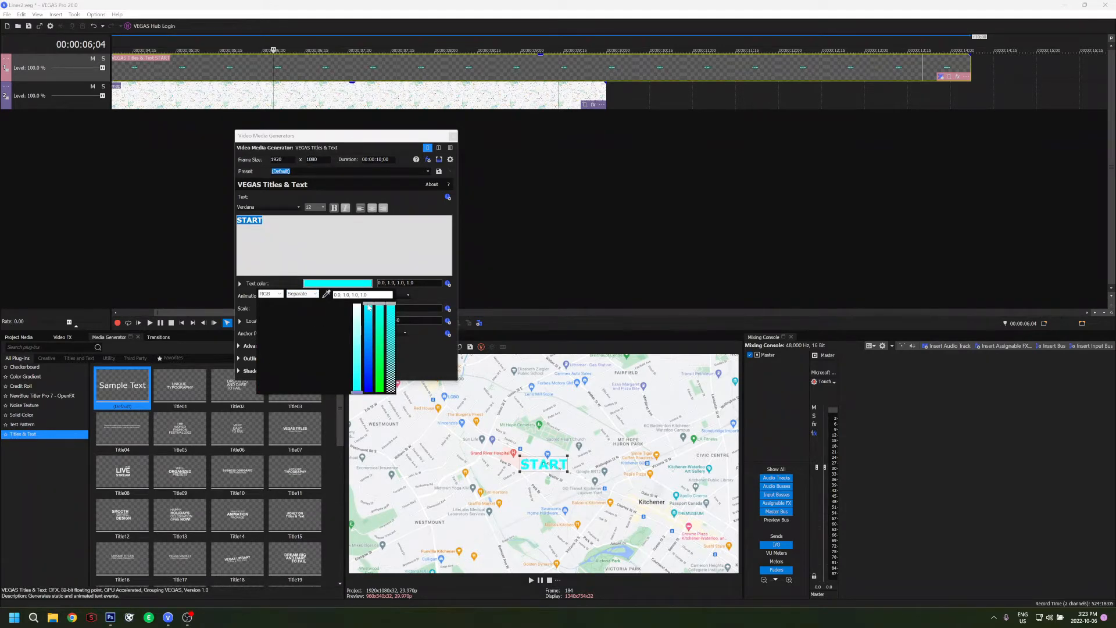
left_click_drag(369, 304, 371, 414)
left_click_drag(382, 305, 379, 407)
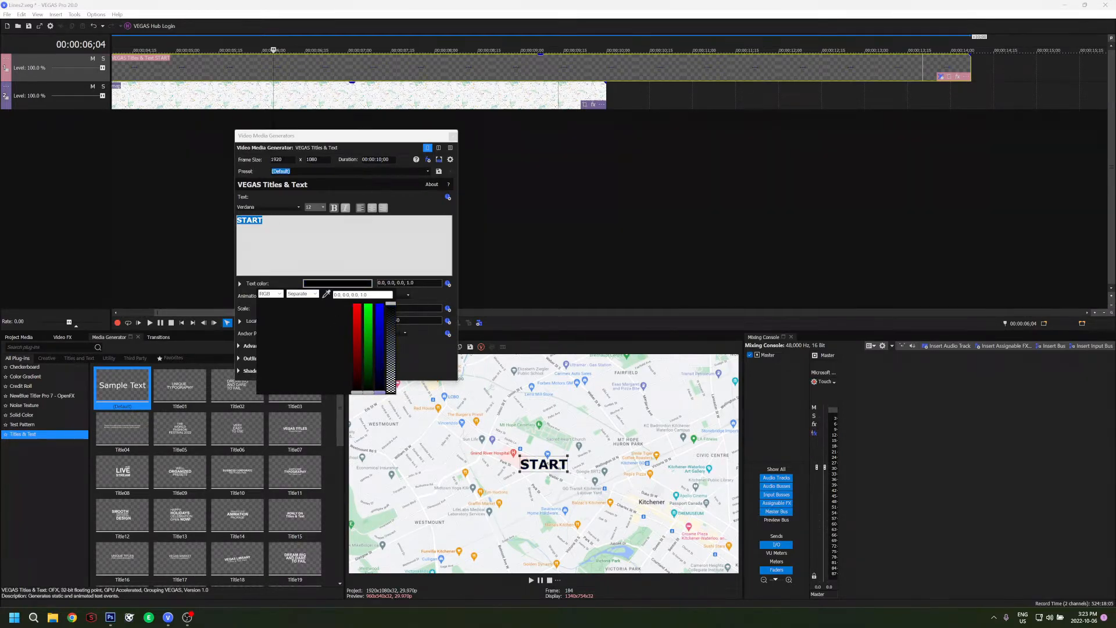
Position the START title in the upper-left corner of the map, at a location of about 0.11, 0.92
left_click_drag(378, 141, 216, 150)
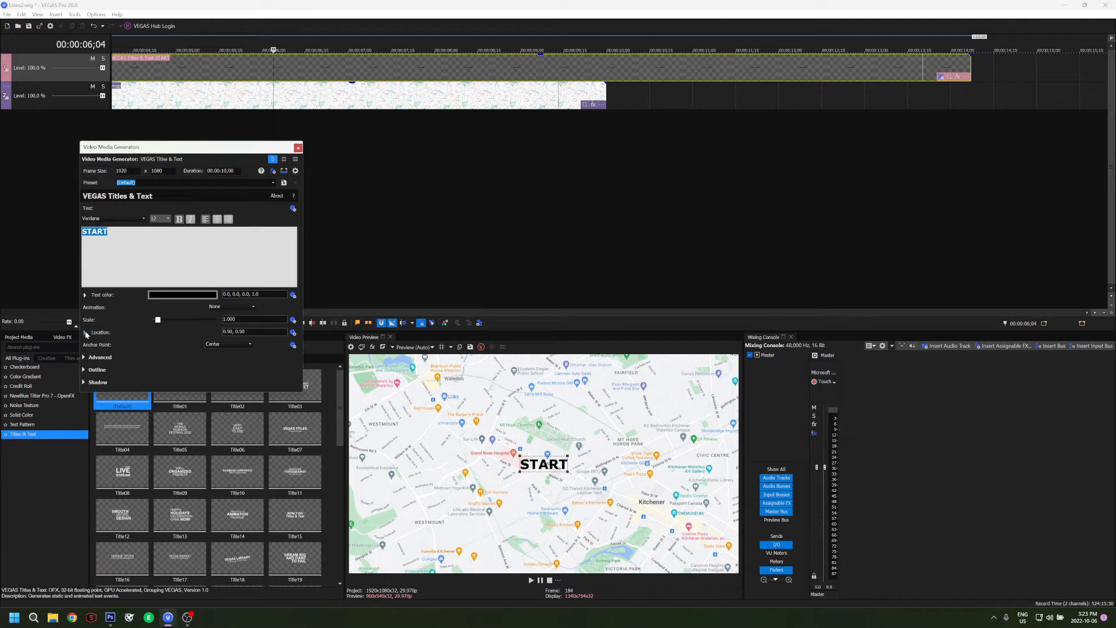
left_click(86, 333)
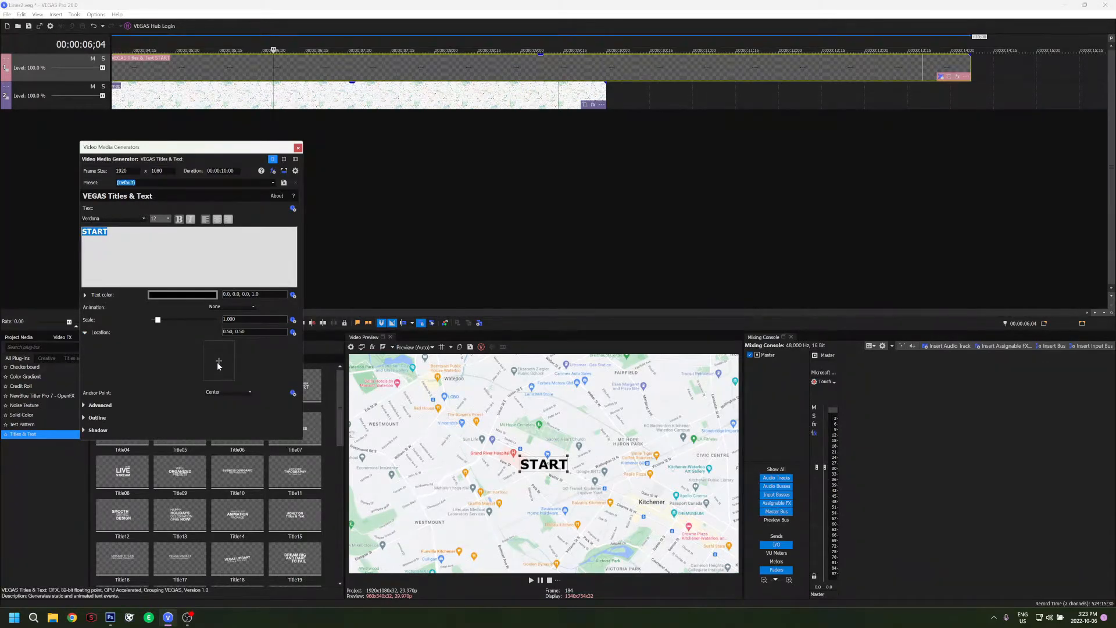
left_click_drag(220, 364, 216, 365)
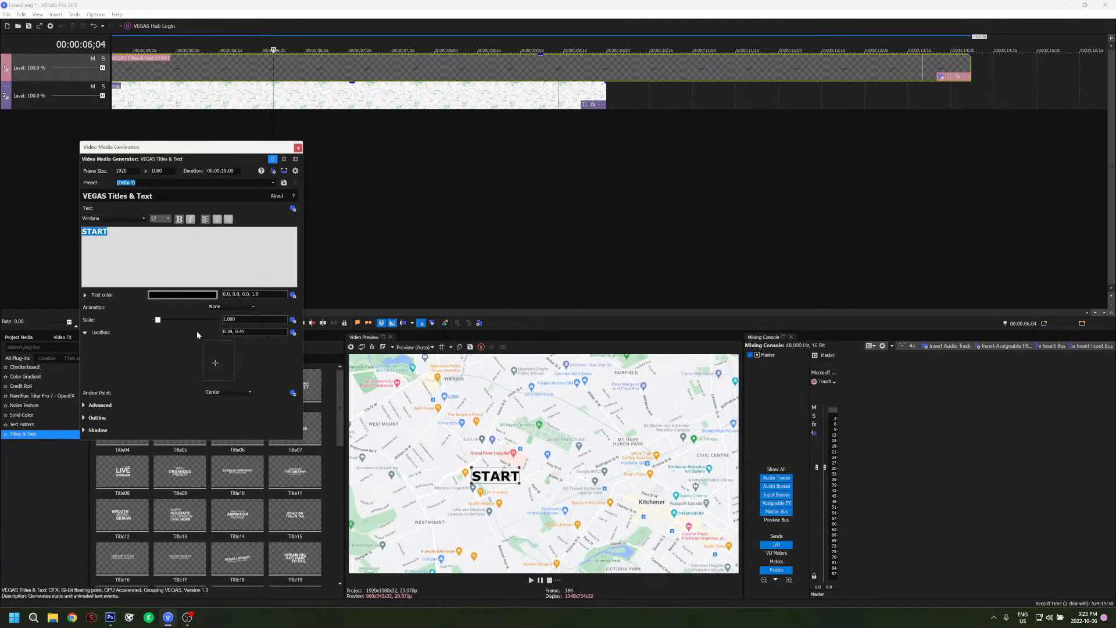
left_click_drag(499, 478, 393, 375)
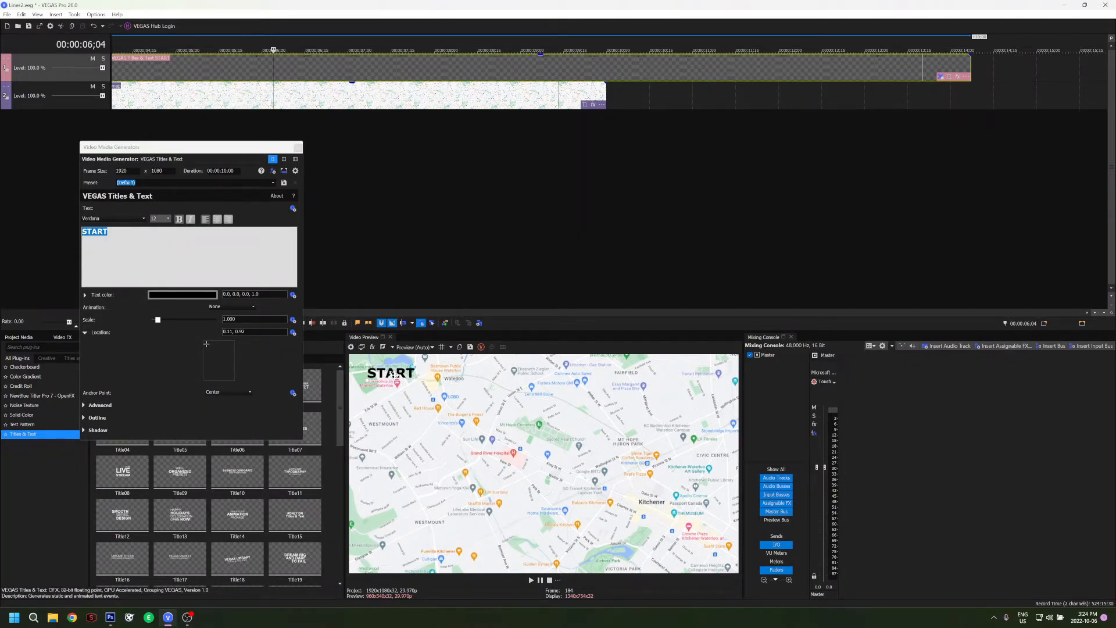
left_click(297, 148)
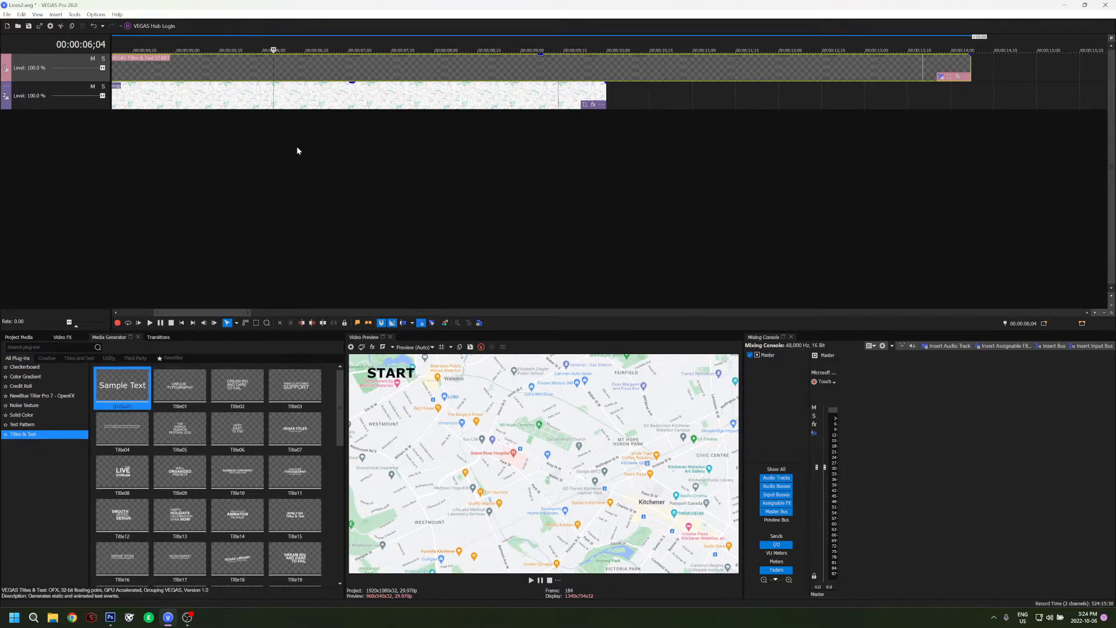
Add a second default Titles & Text clip on a new track below the map and set its text to END
left_click_drag(124, 406, 132, 242)
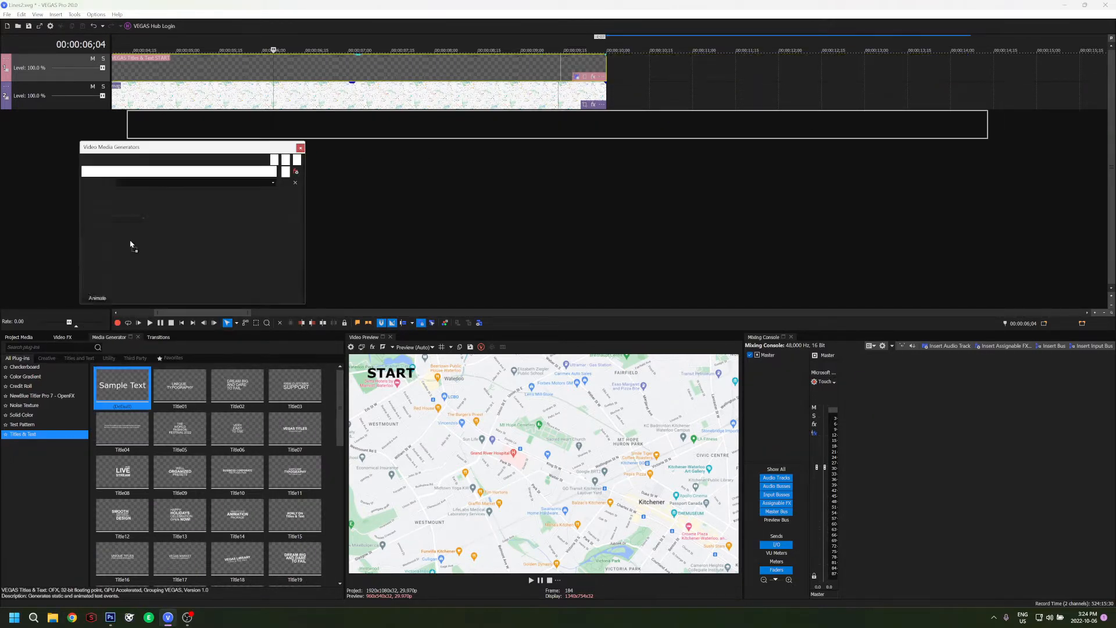
left_click_drag(262, 245, 82, 245)
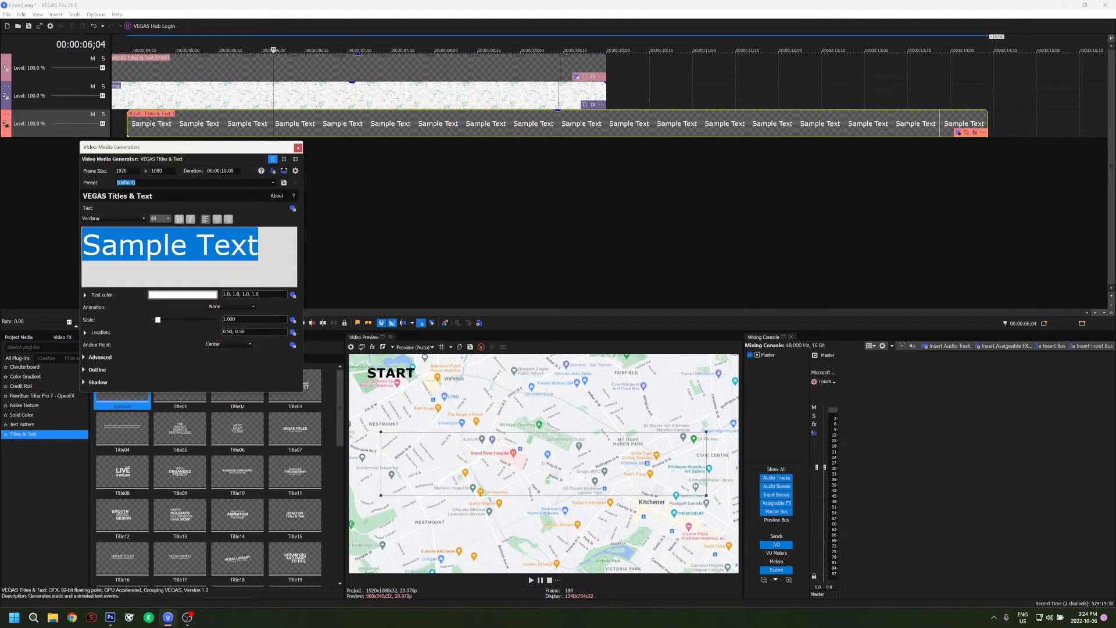
type("END")
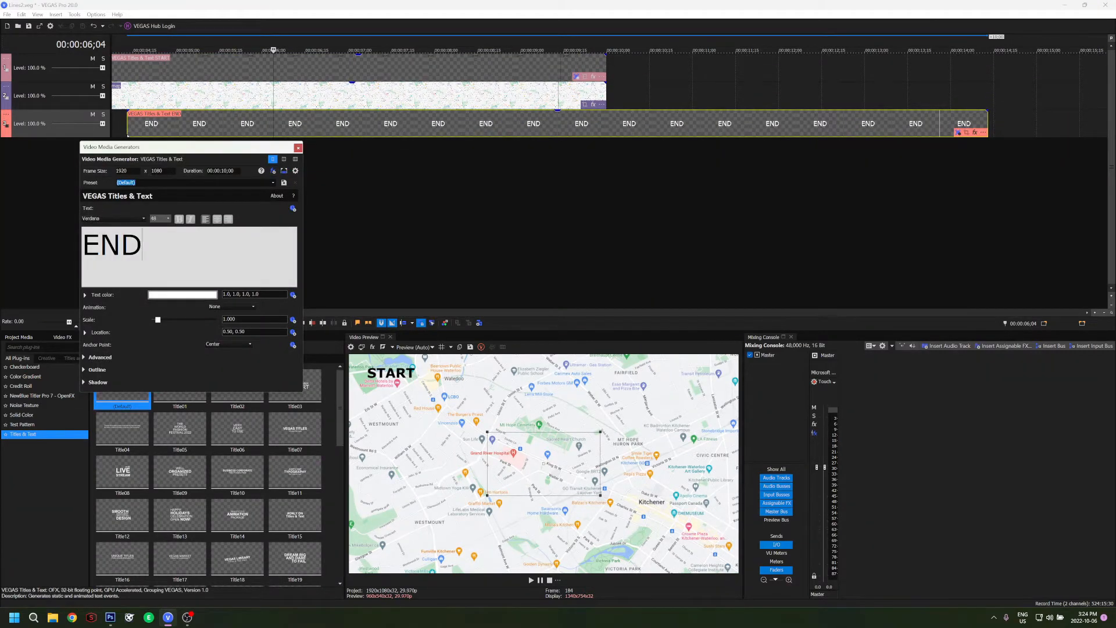
Make the END text bold at size 12 and place its track above all other tracks
double_click(110, 245)
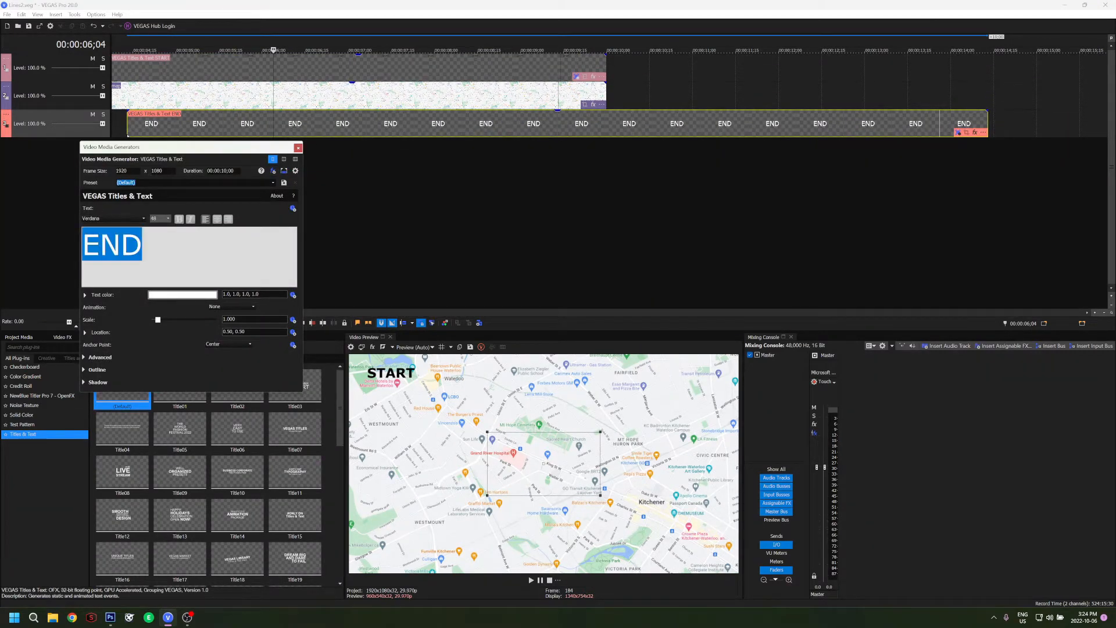
left_click(179, 219)
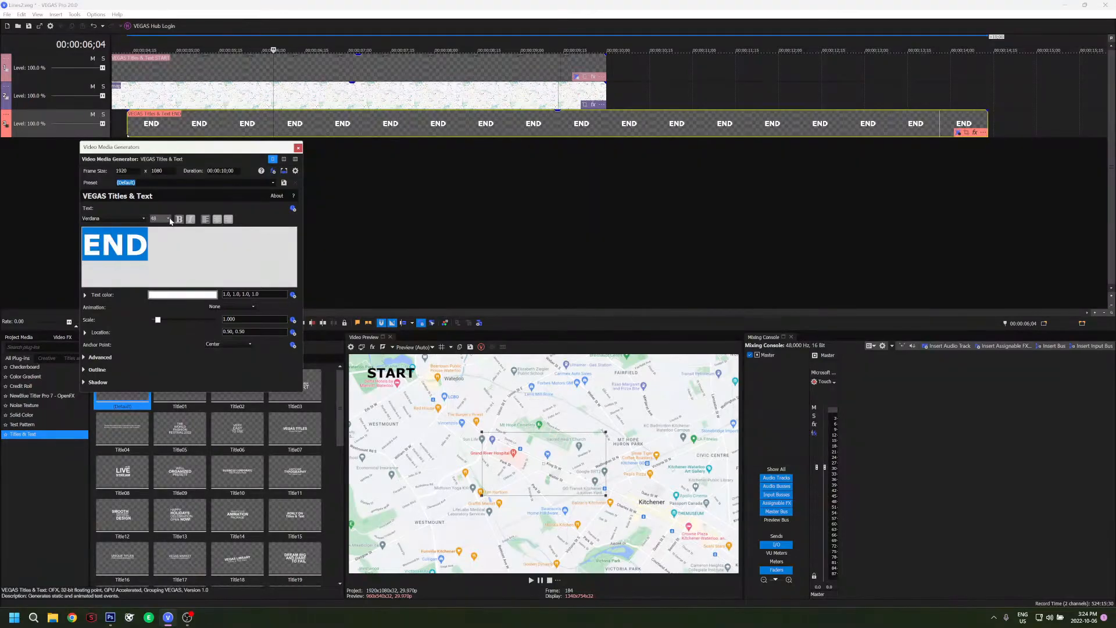
left_click(169, 219)
left_click(161, 237)
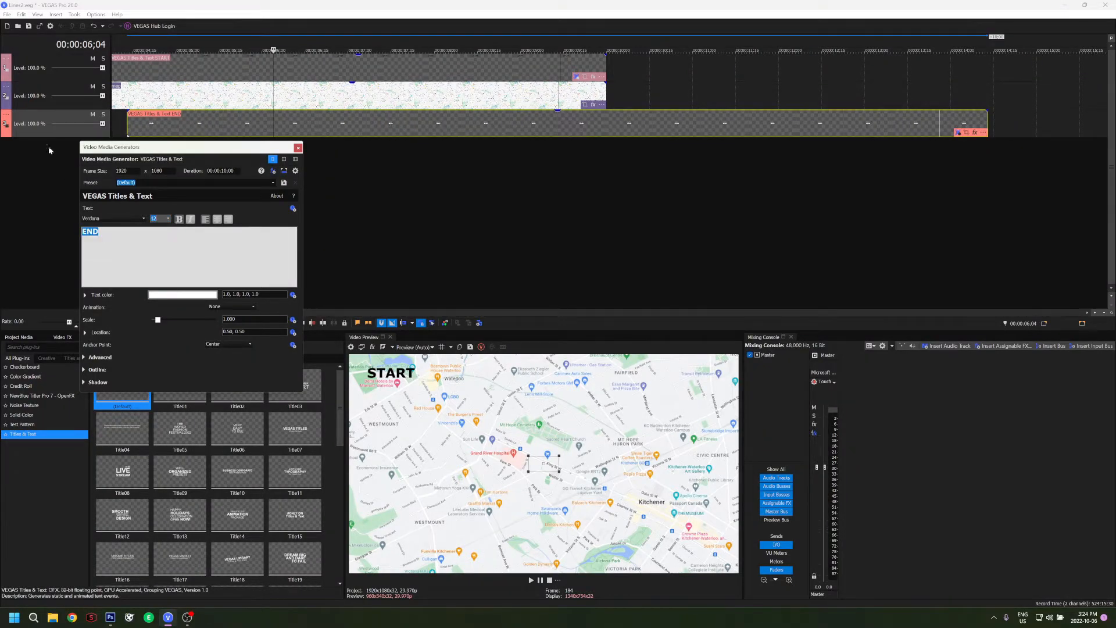
left_click_drag(41, 66, 40, 62)
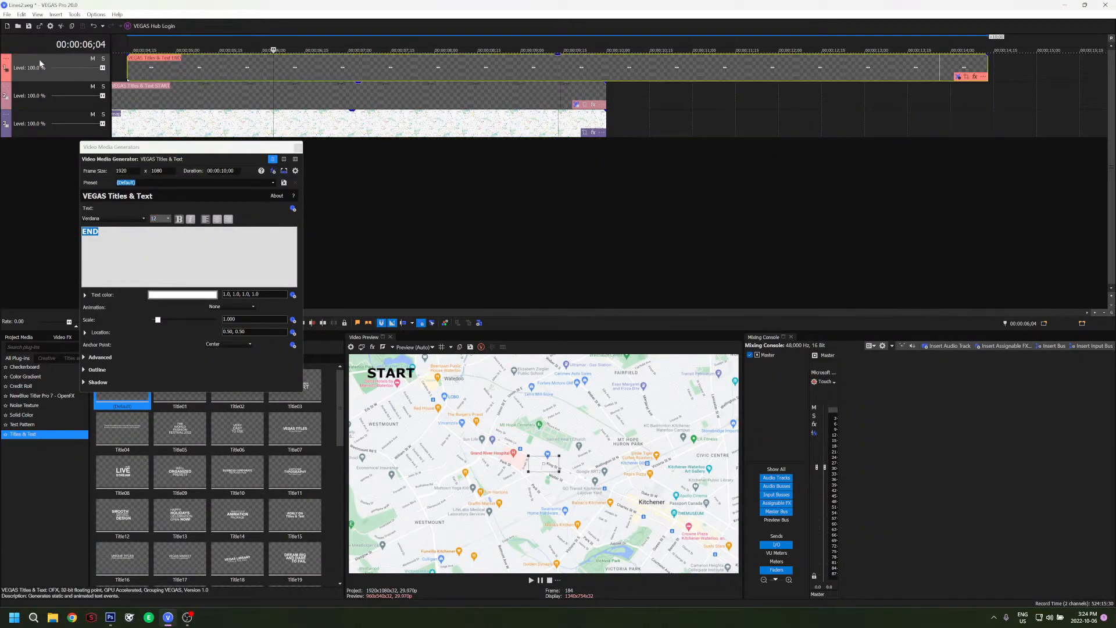
Set the END text color to black (0.0, 0.0, 0.0, 1.0)
left_click(187, 295)
left_click_drag(213, 317, 215, 405)
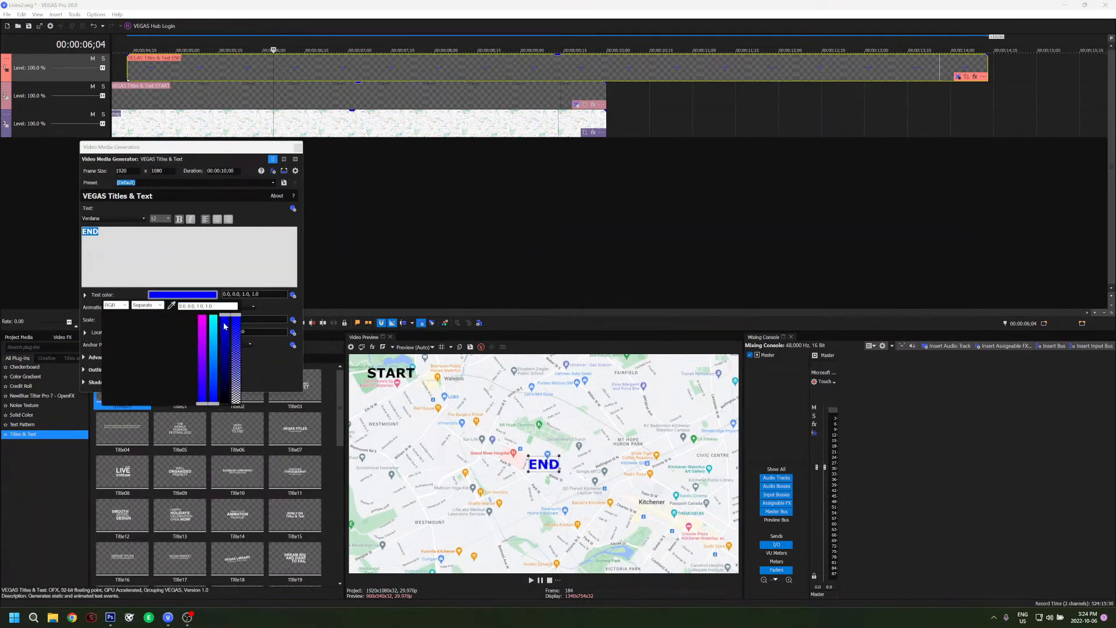
left_click_drag(224, 326, 225, 414)
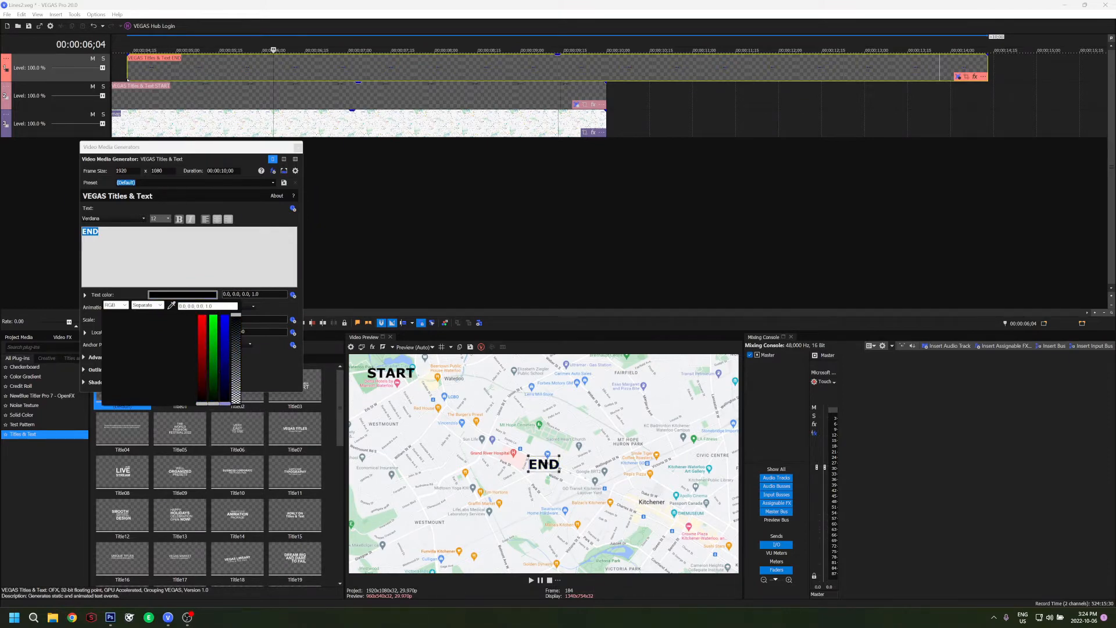
Position the END title in the lower-right area of the map, at a location of about 0.93, 0.26
left_click(542, 463)
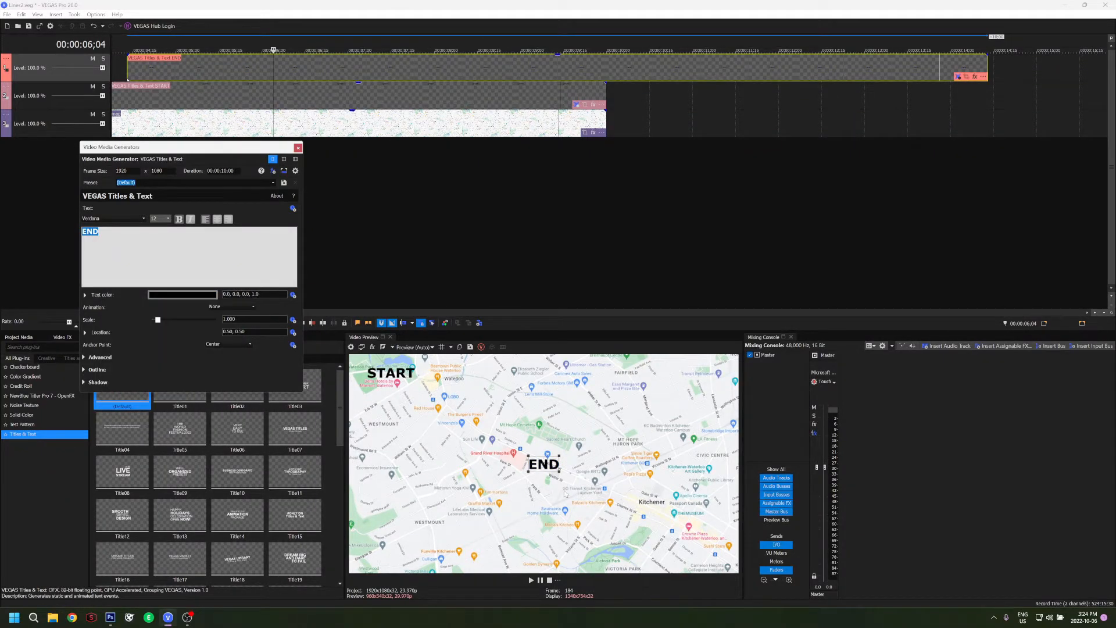
left_click_drag(542, 465, 707, 520)
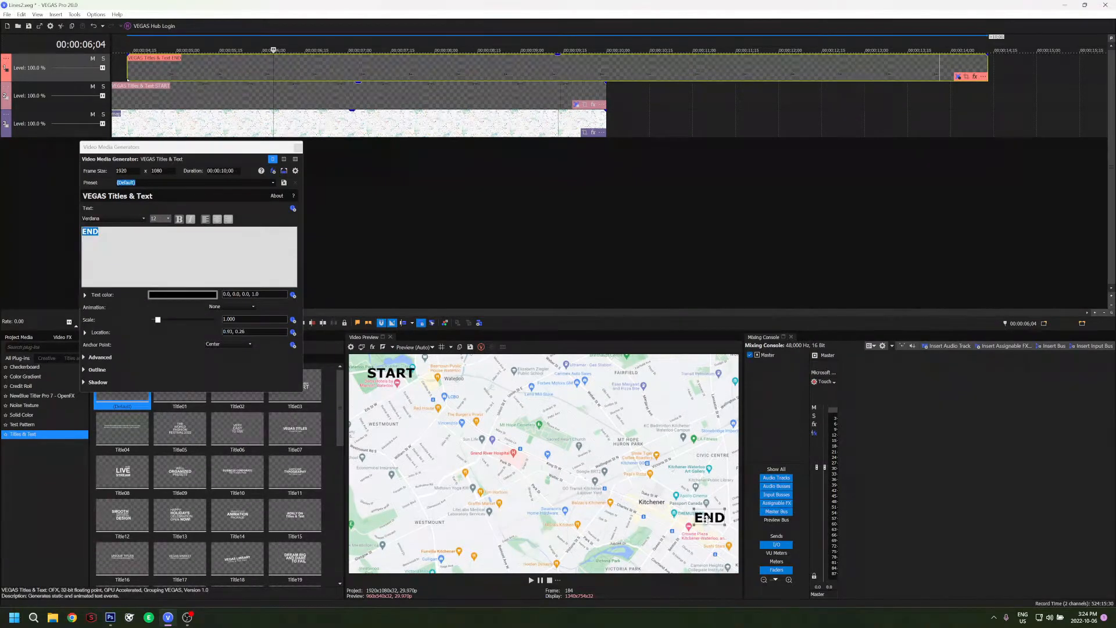
left_click(298, 147)
Set the video preview quality to Best (Full)
scroll(139, 151, "down", 6)
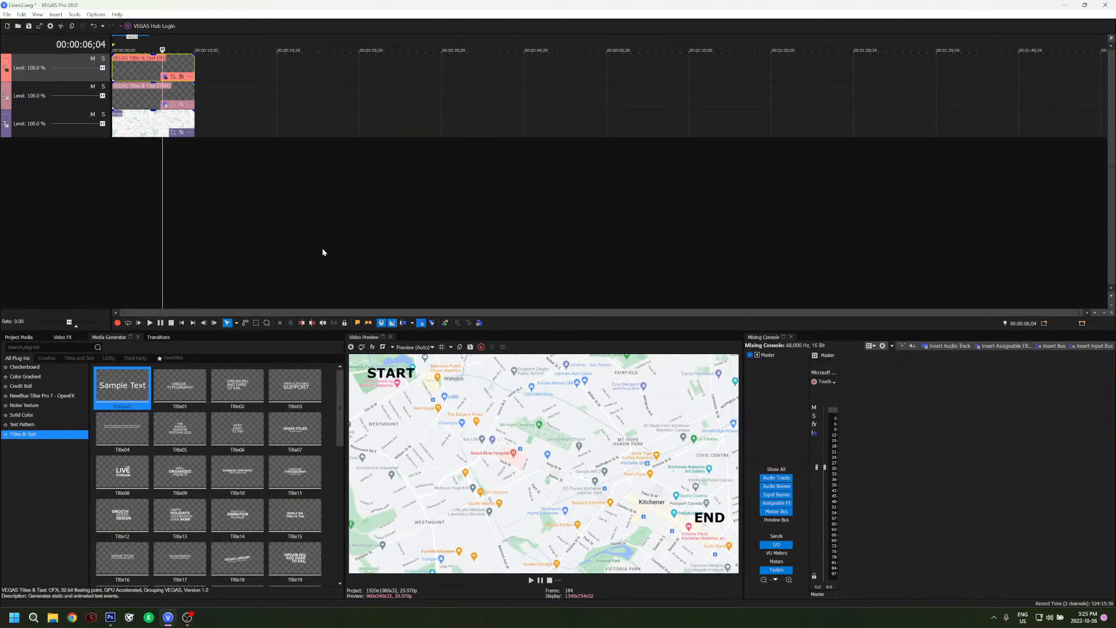
key("Num_Lock")
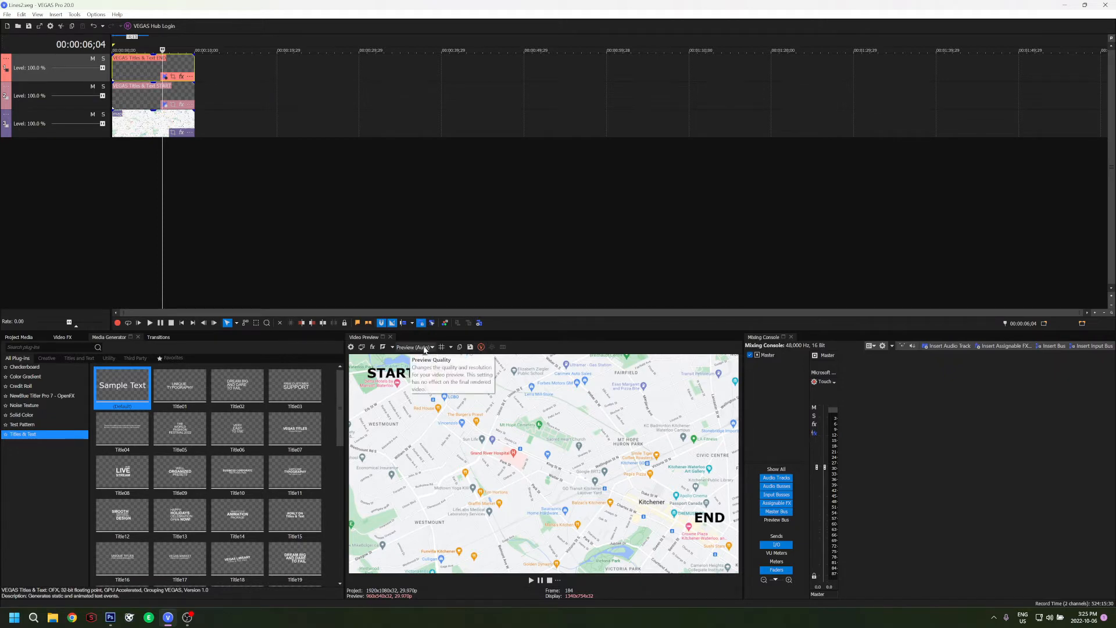
left_click(424, 347)
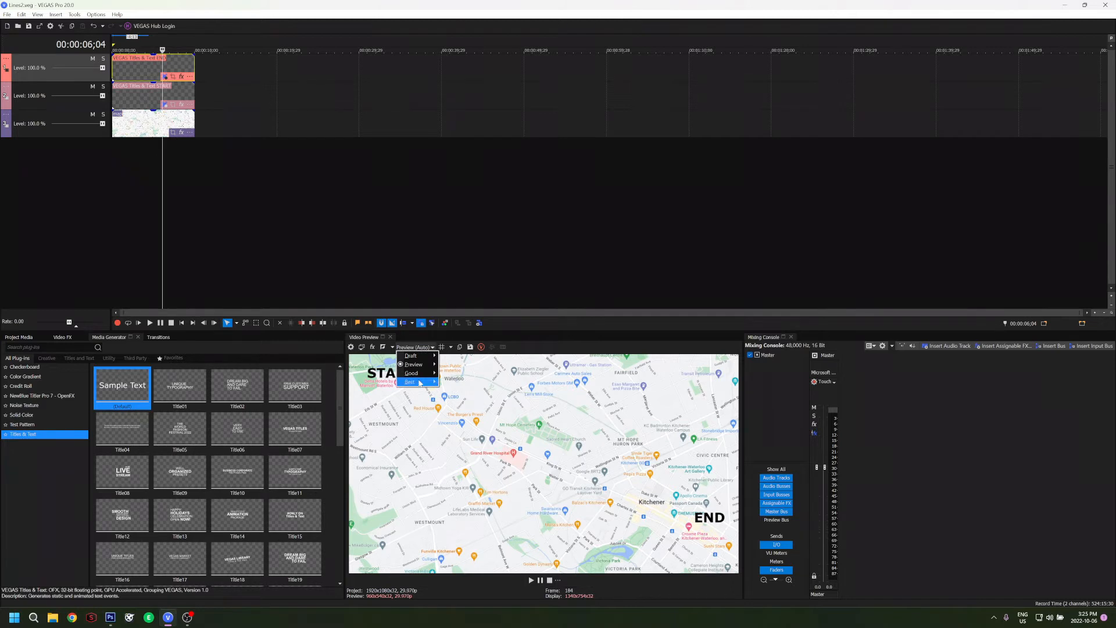
mouse_move(420, 383)
left_click(454, 383)
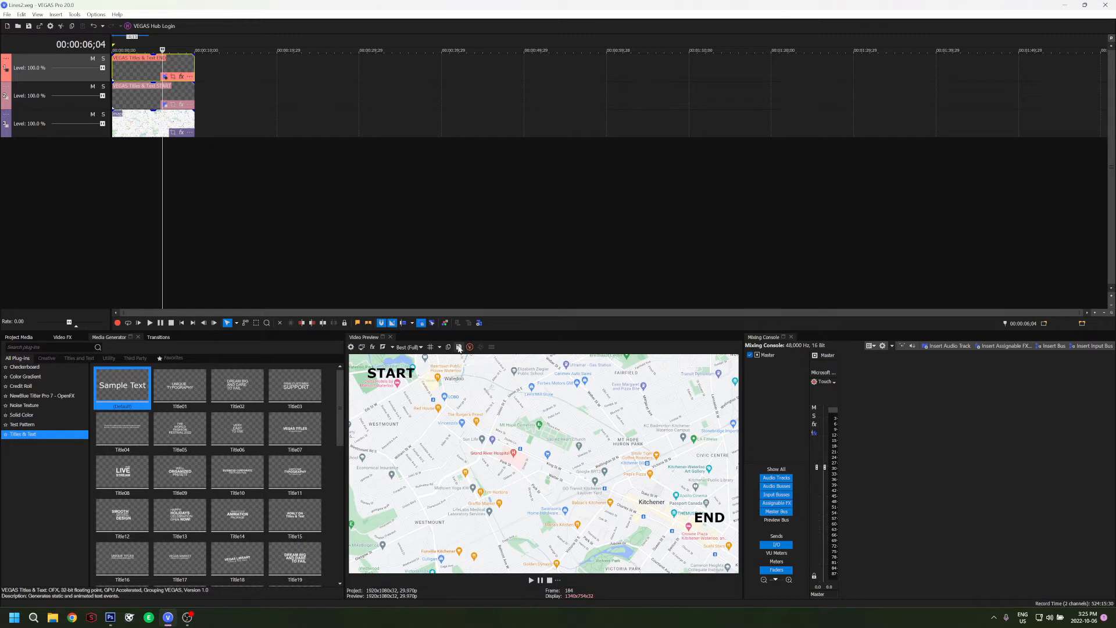
Save a snapshot of the preview frame as TheMap.png and place that image on the map track after the existing clip
left_click(459, 347)
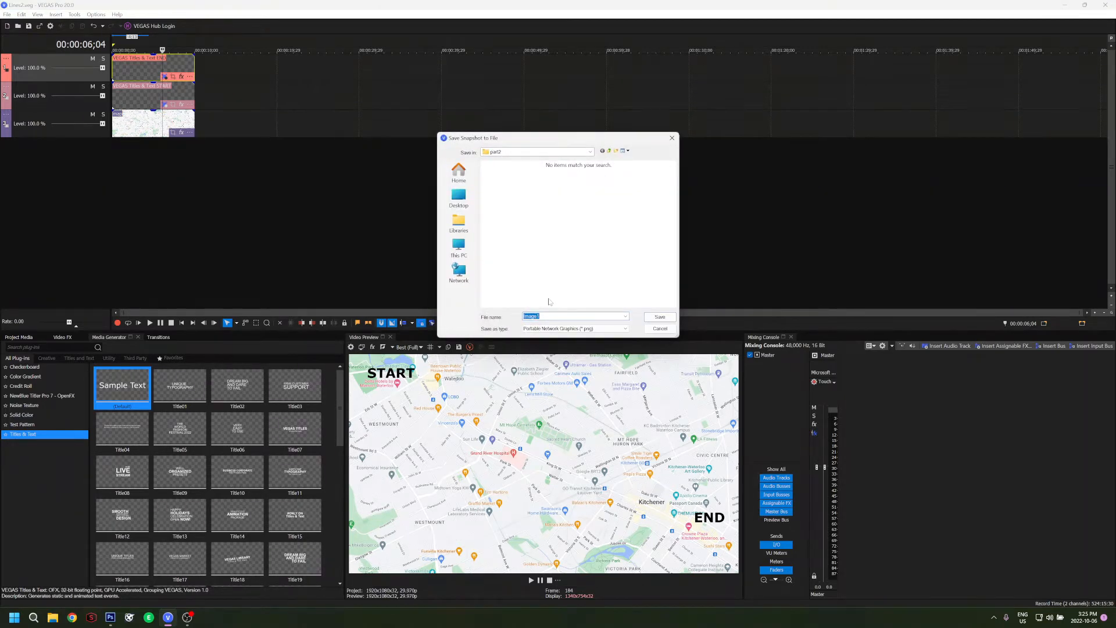
type("l")
key("Return")
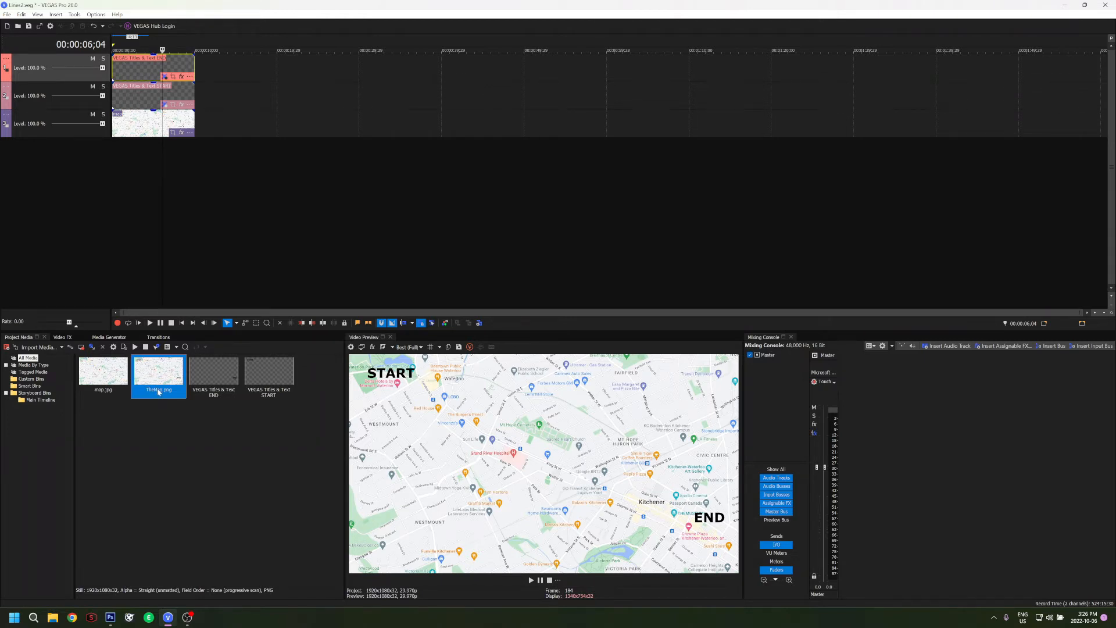
left_click_drag(159, 393, 248, 134)
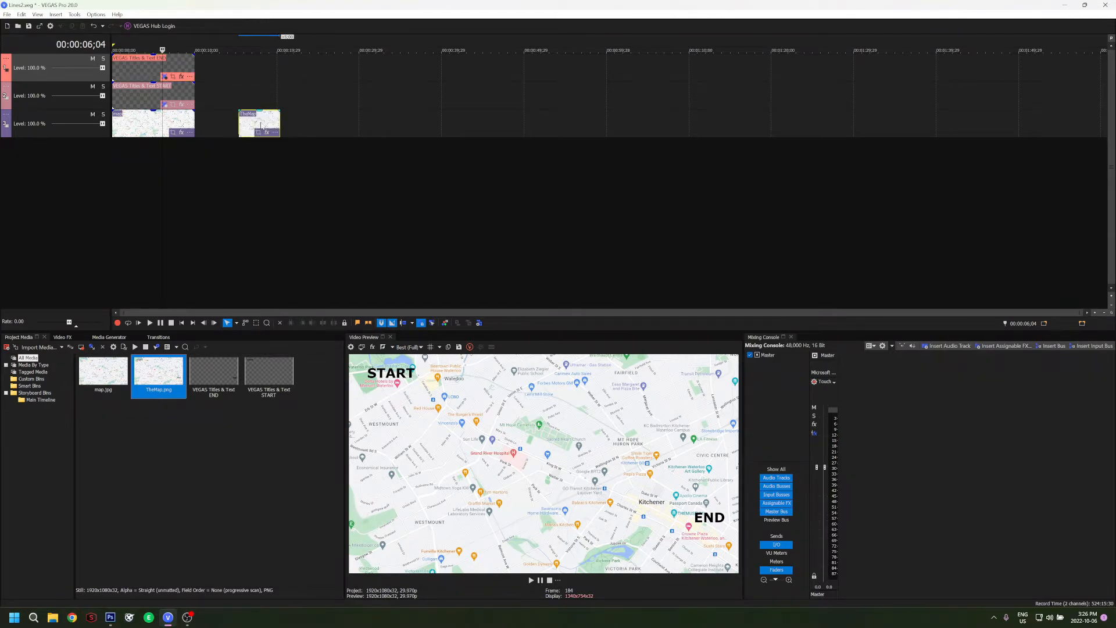
Delete the TheMap.png clip from the map track and insert a new empty video track above the titles
left_click(261, 124)
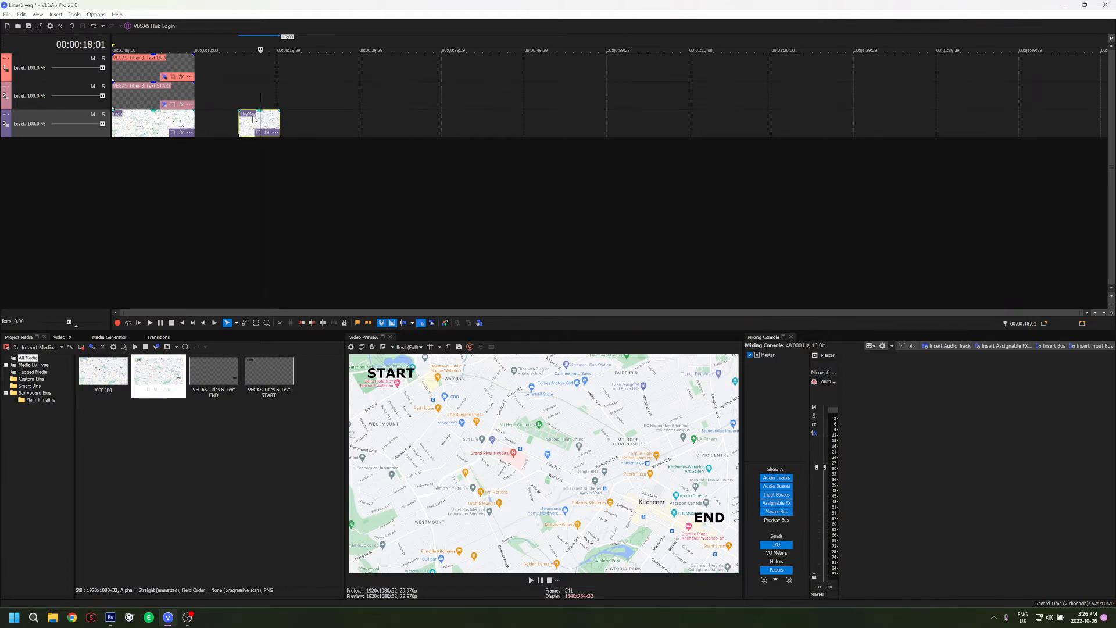
key("Delete")
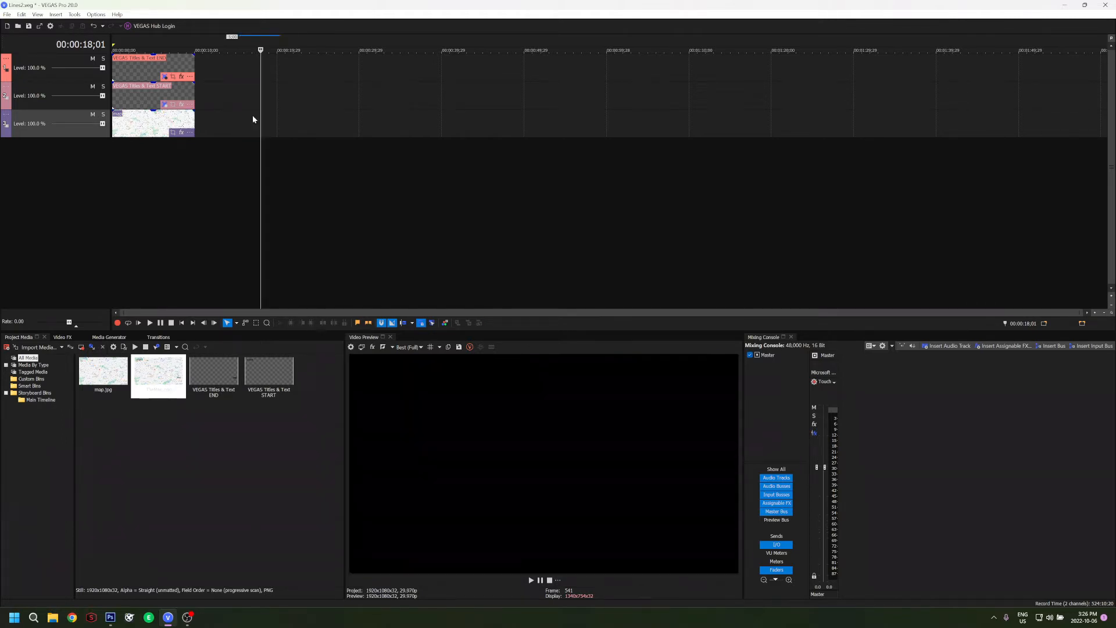
left_click(152, 161)
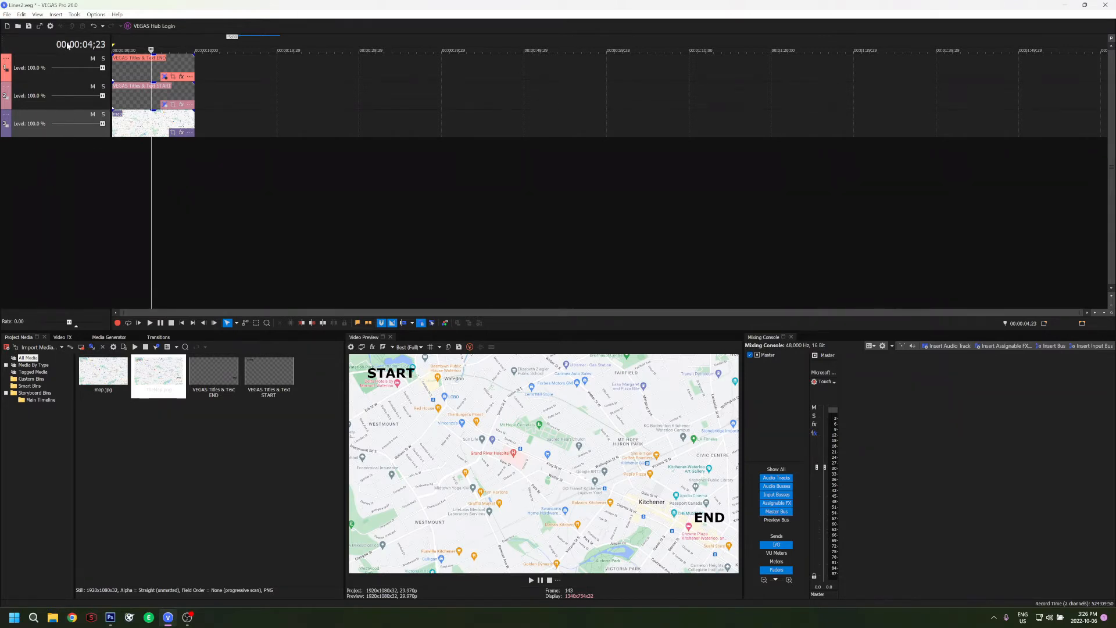
left_click(56, 14)
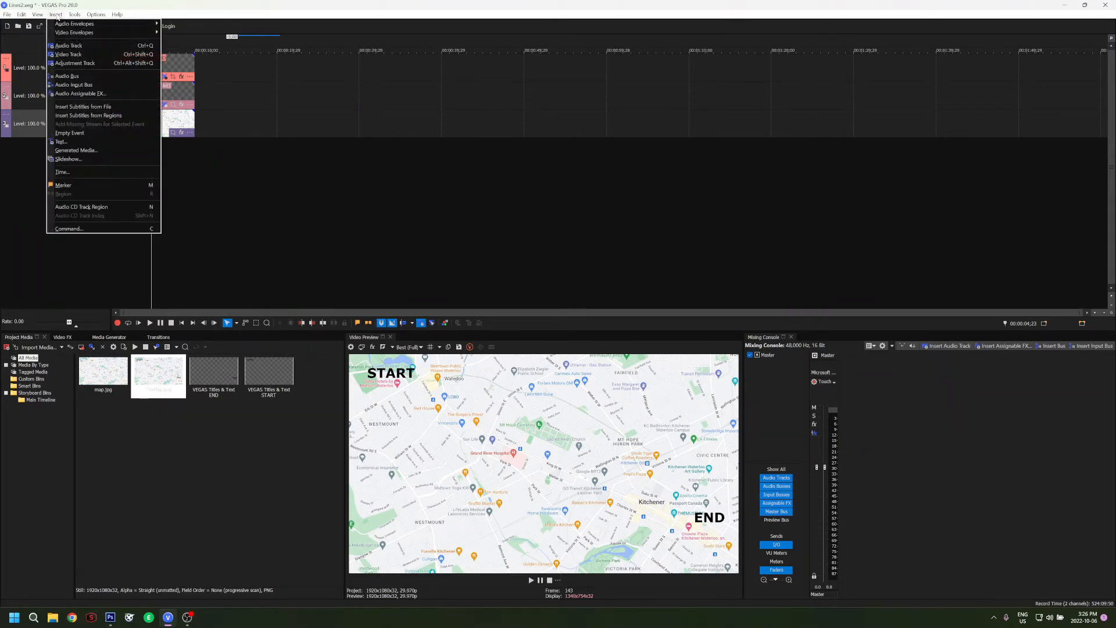
left_click(68, 55)
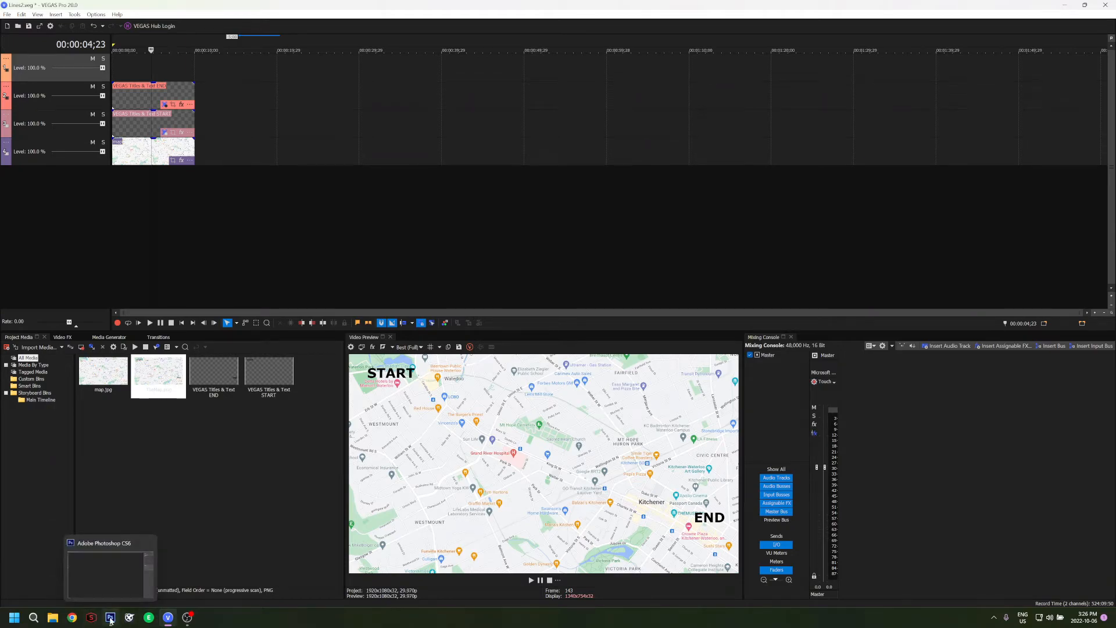
Switch to Photoshop and open the TheMap image from the project folder
left_click(110, 618)
left_click(16, 4)
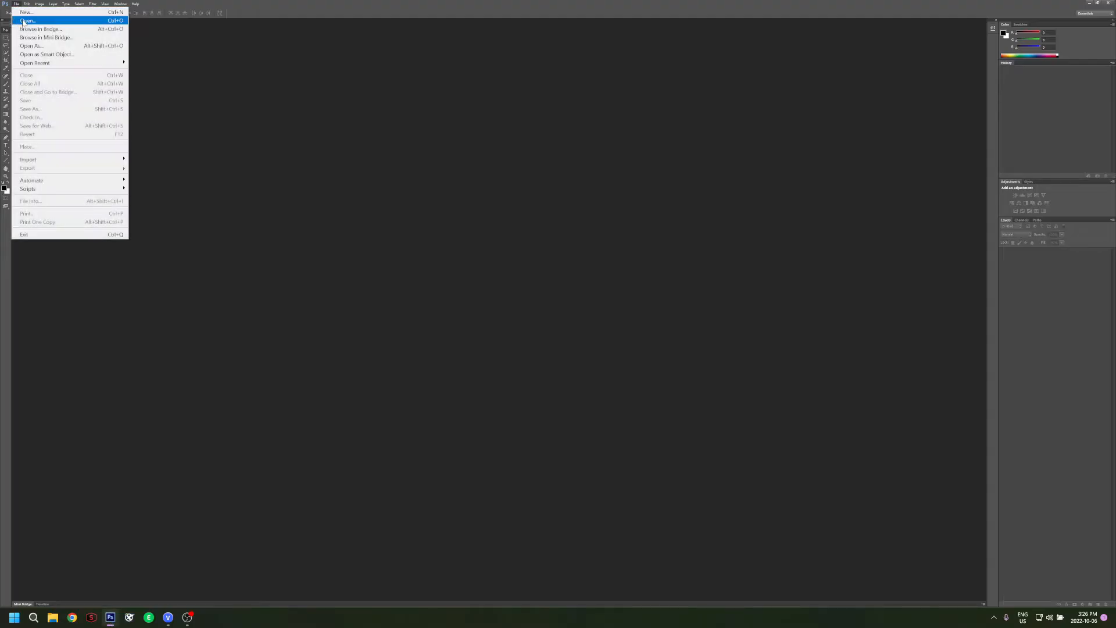
left_click(24, 21)
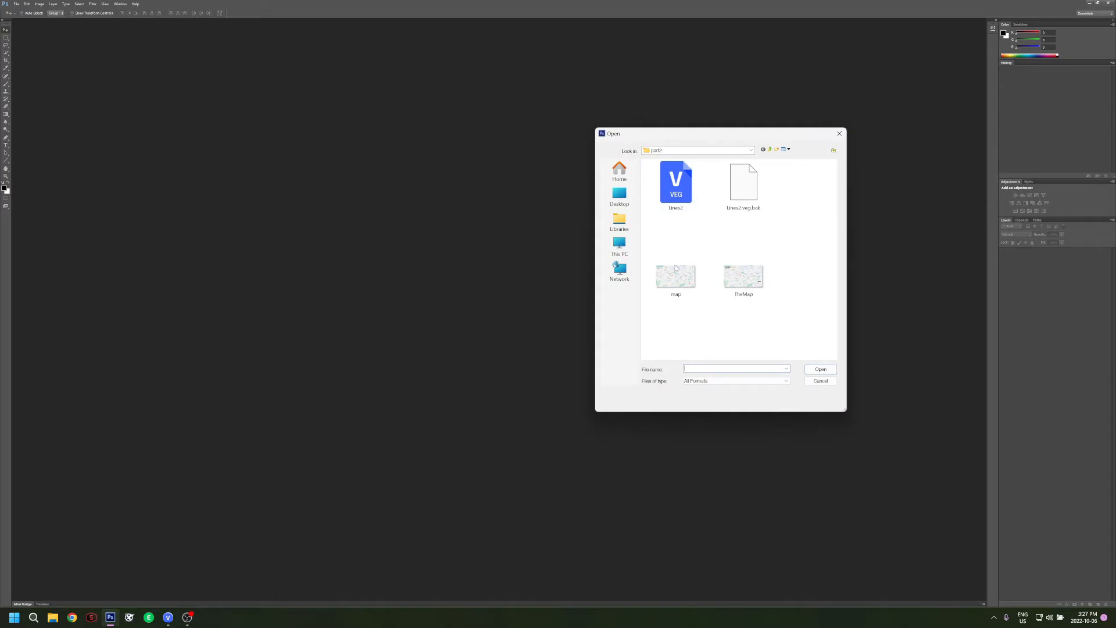
double_click(748, 283)
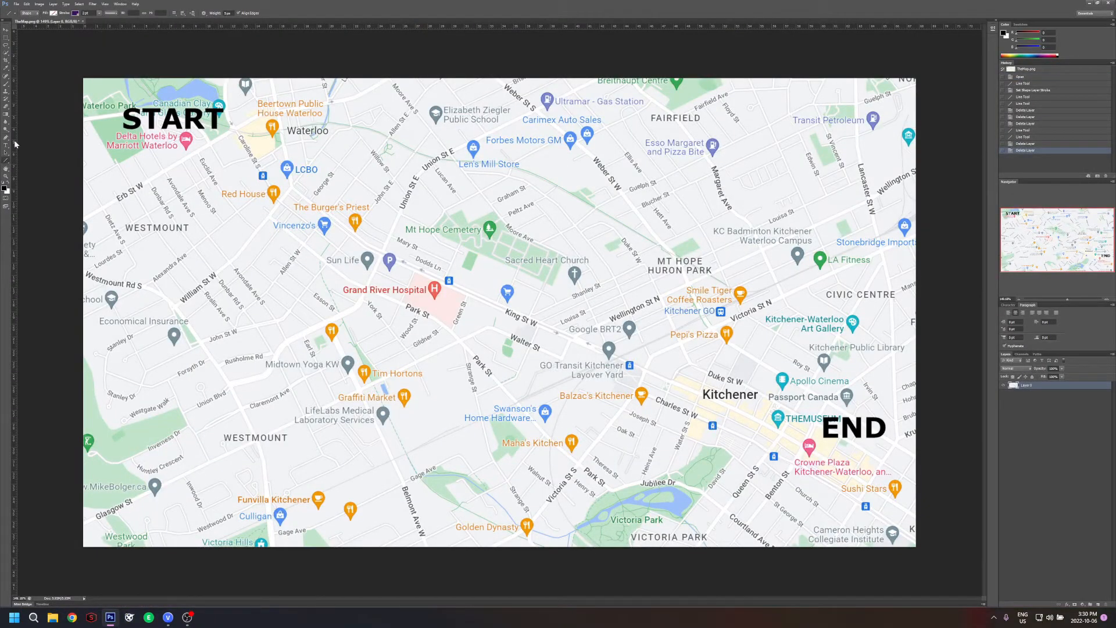
Set the Line tool's fill to dark purple and trace the route from START to END with connected segments along the streets
left_click(54, 13)
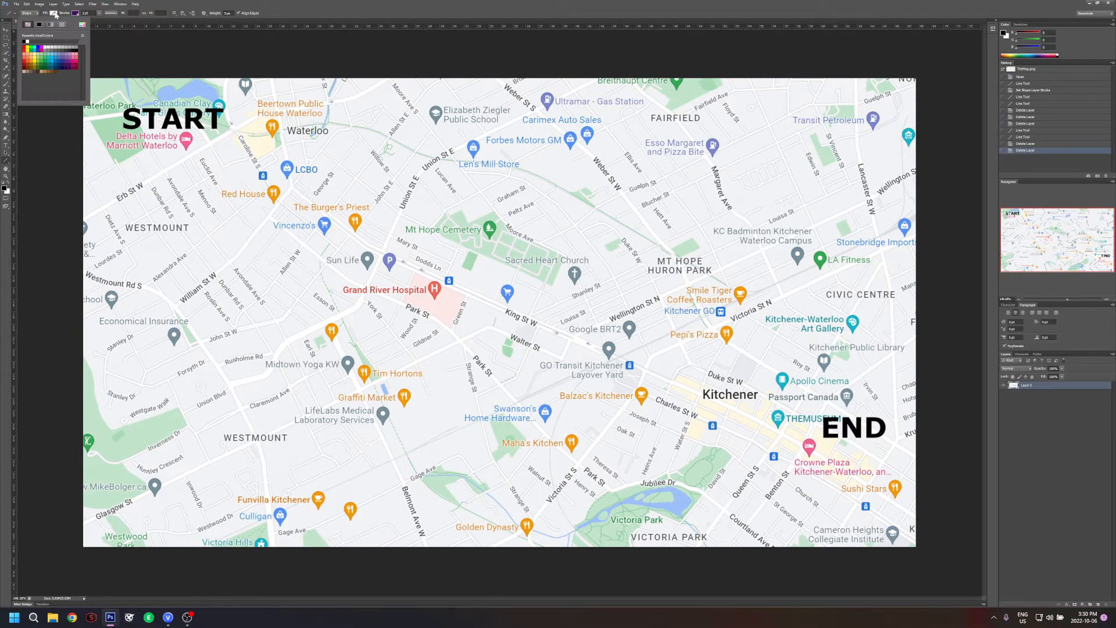
left_click(68, 62)
left_click(226, 13)
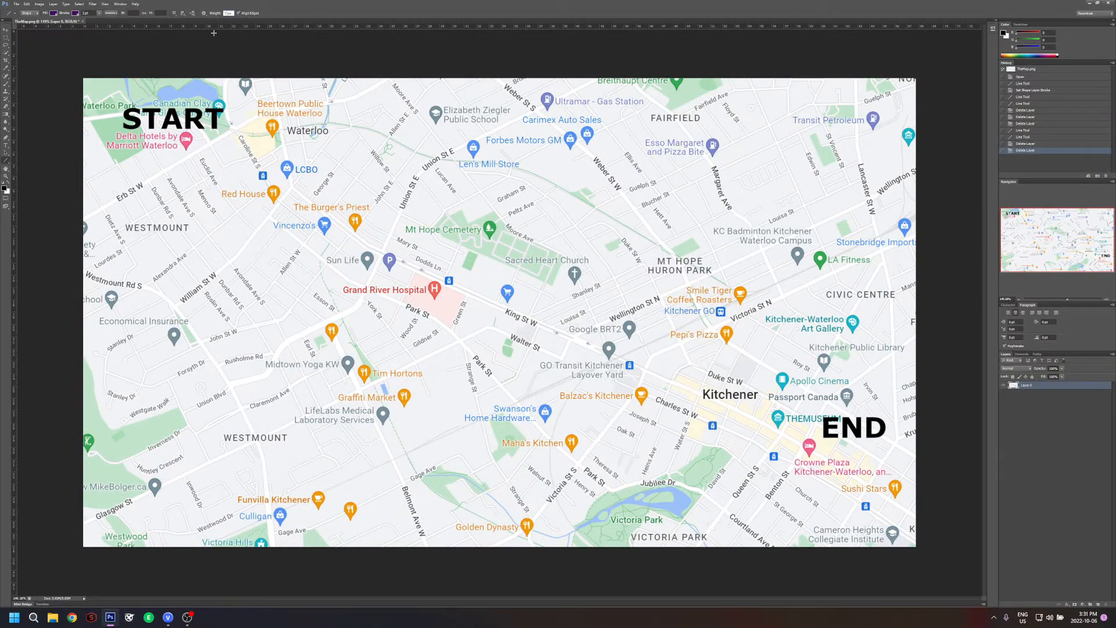
key("Return")
mouse_move(188, 155)
left_mouse_down()
mouse_move(235, 128)
mouse_move(279, 200)
mouse_move(295, 185)
mouse_move(319, 195)
mouse_move(365, 248)
mouse_move(530, 307)
mouse_move(608, 351)
mouse_move(596, 350)
mouse_move(768, 419)
mouse_move(809, 445)
mouse_move(801, 453)
left_mouse_up()
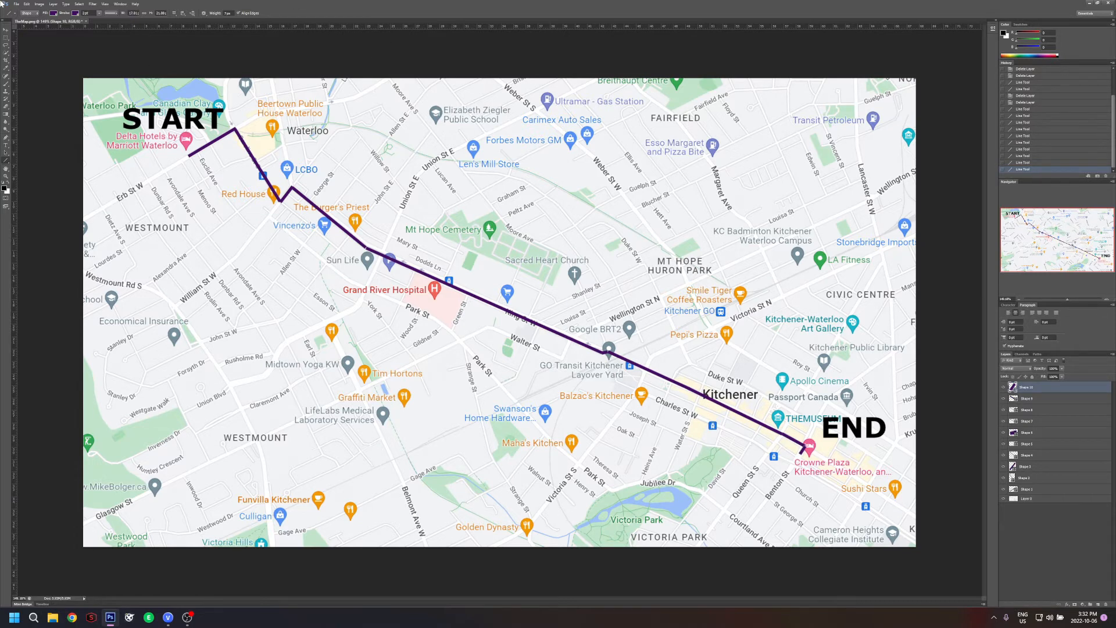
Hide the map layer, select all the line shape layers and merge the visible layers into one
left_click(6, 29)
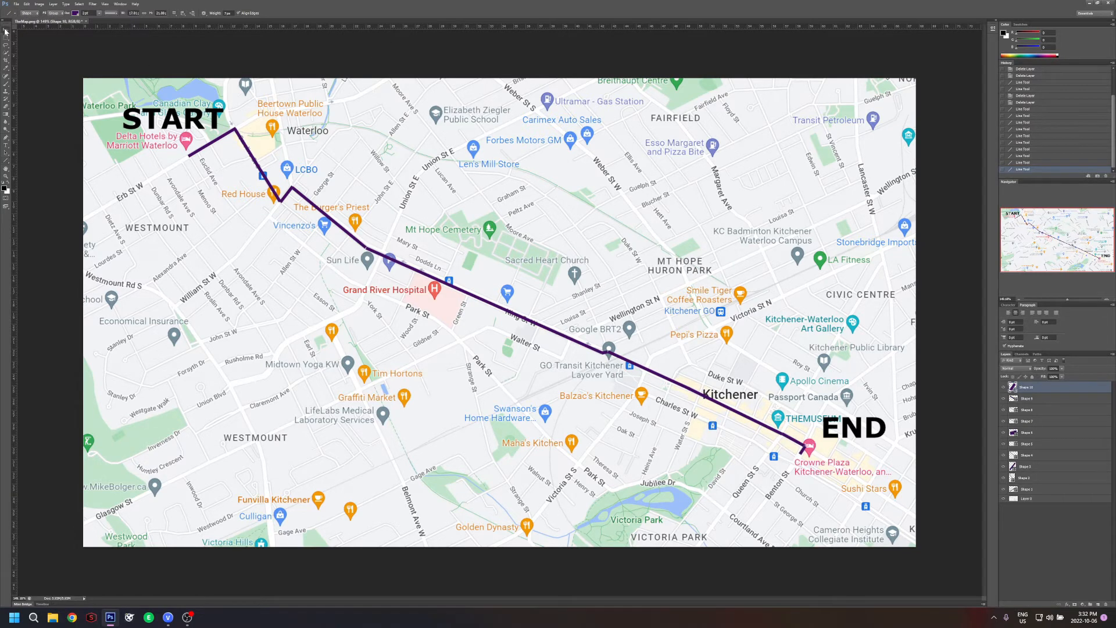
left_click(1003, 499)
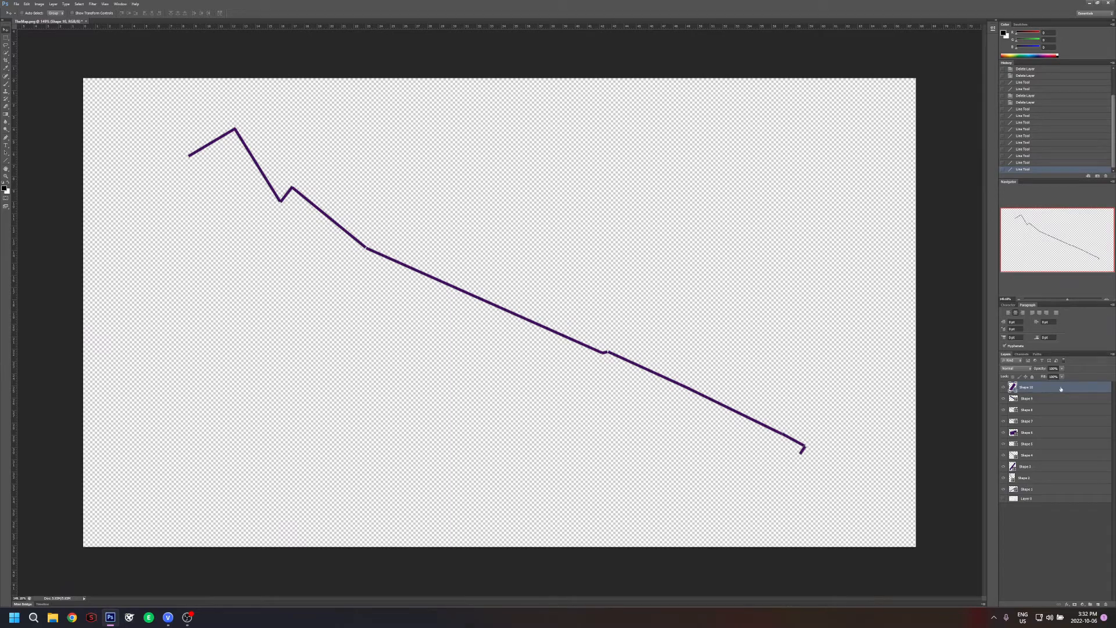
left_click(1050, 492)
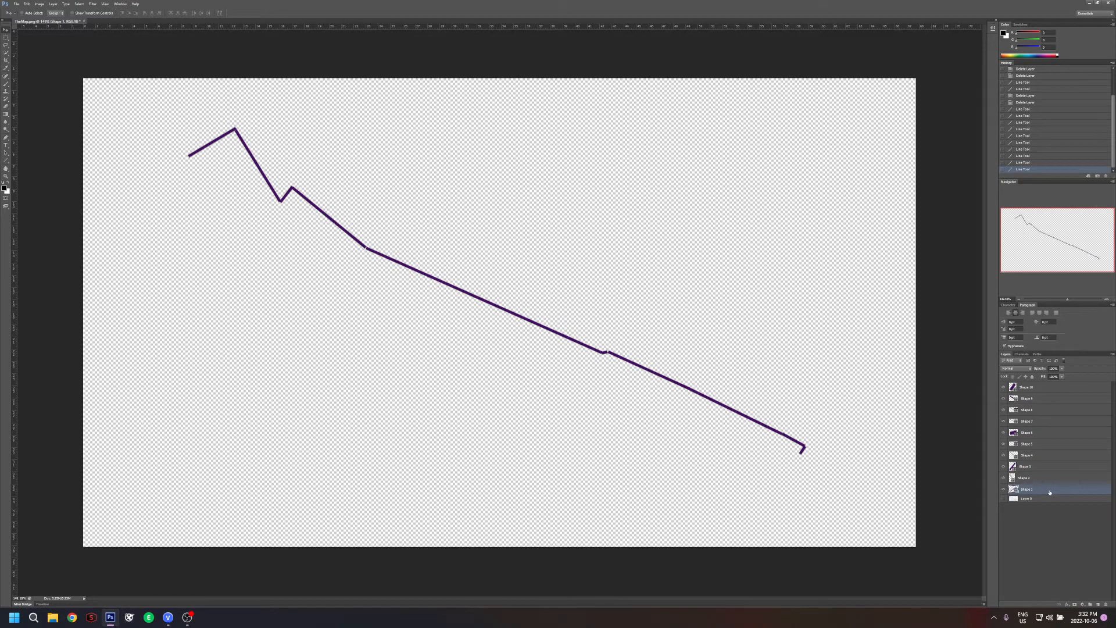
left_click(1043, 387, "shift")
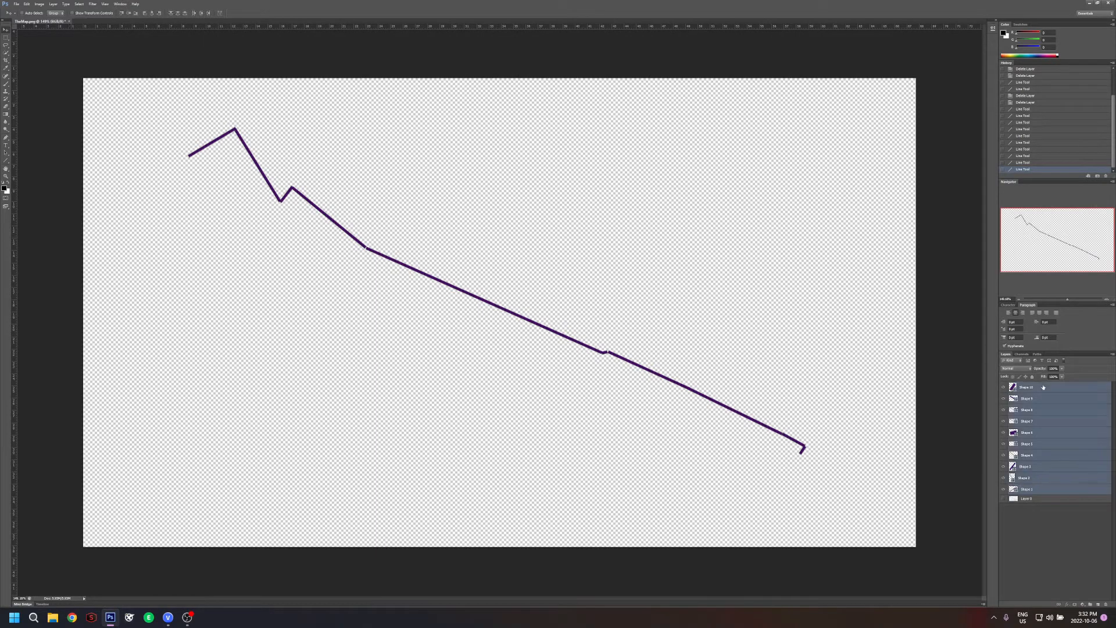
left_click(52, 4)
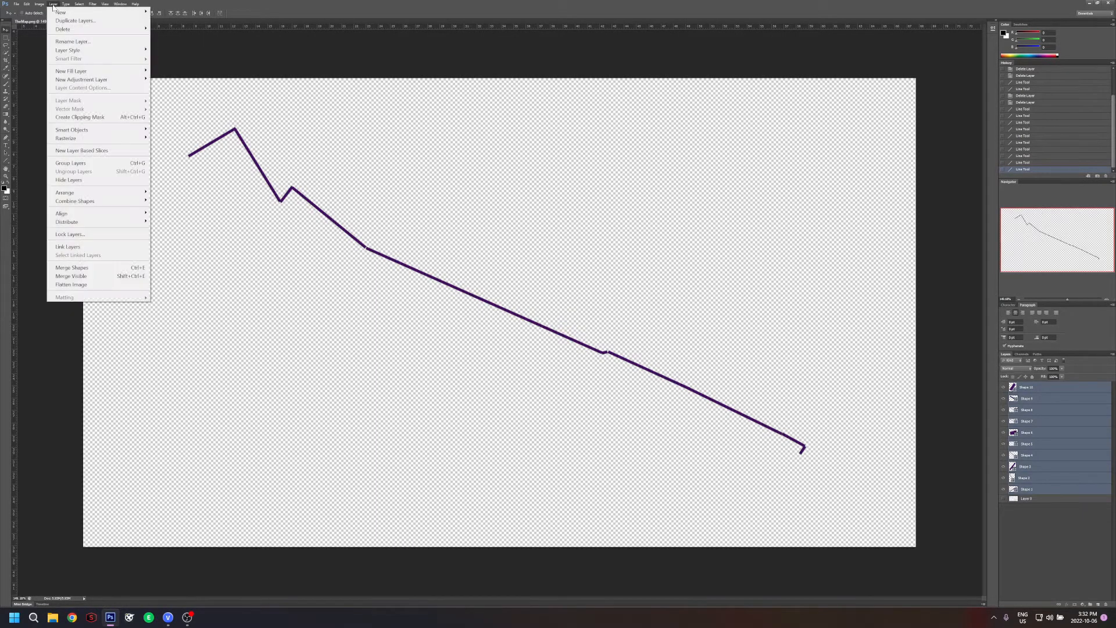
left_click(78, 277)
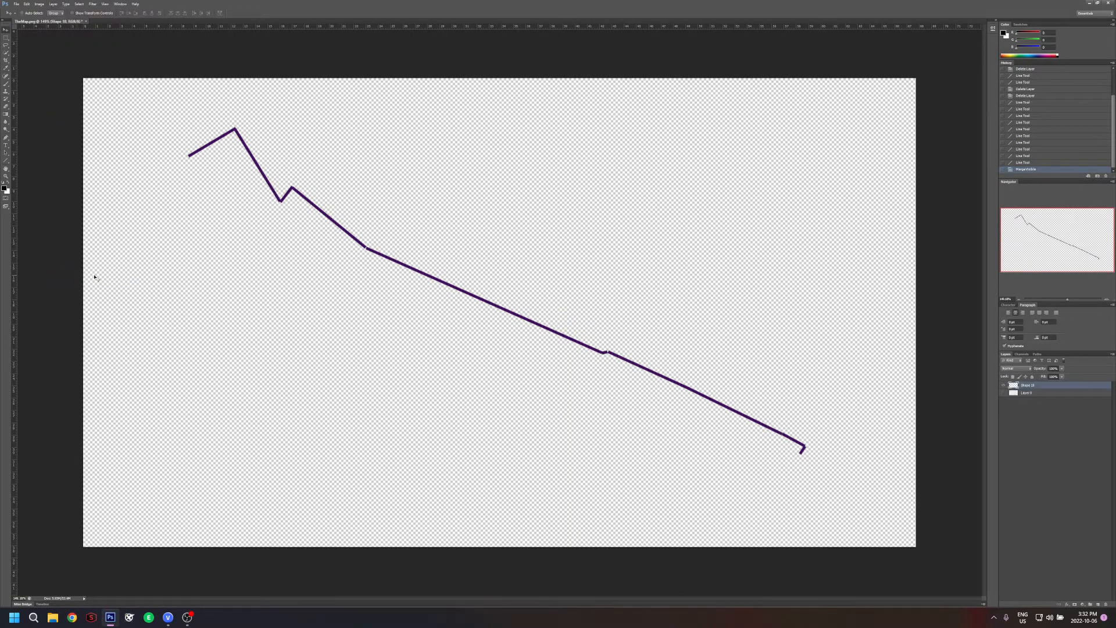
Choose the Pencil tool and set the foreground color to the purple sampled from the route line
left_click_drag(1067, 299, 1078, 298)
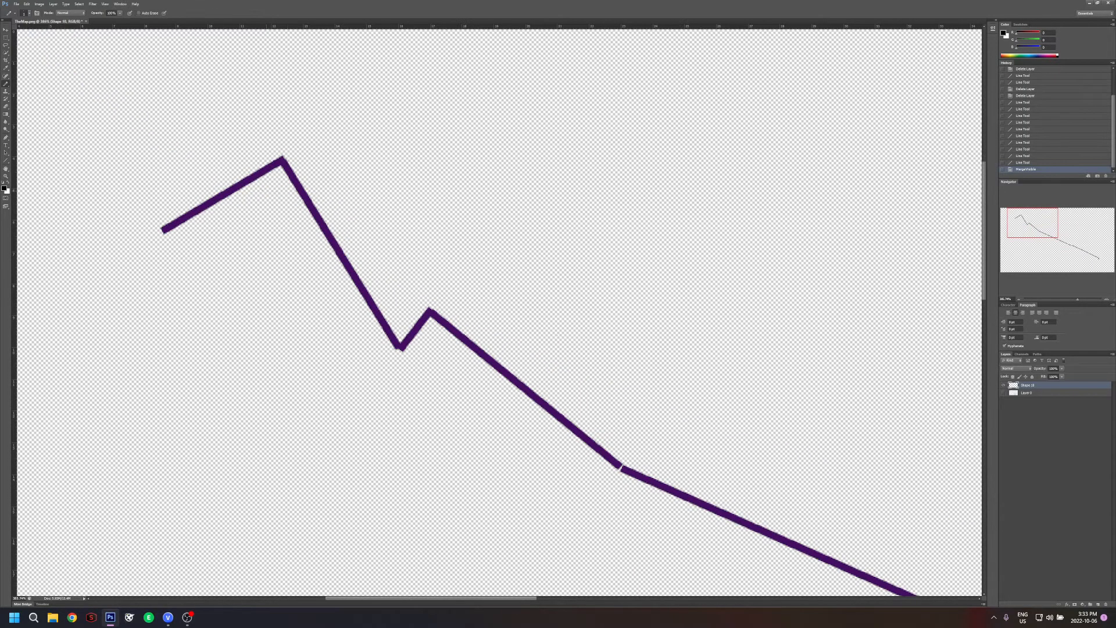
right_click(8, 86)
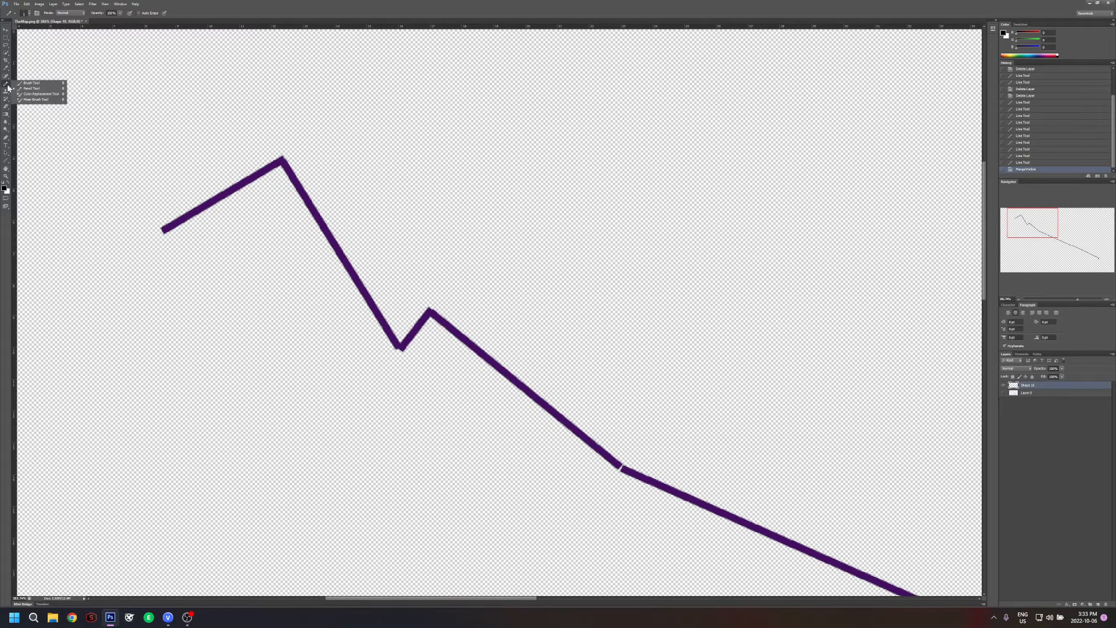
left_click(23, 89)
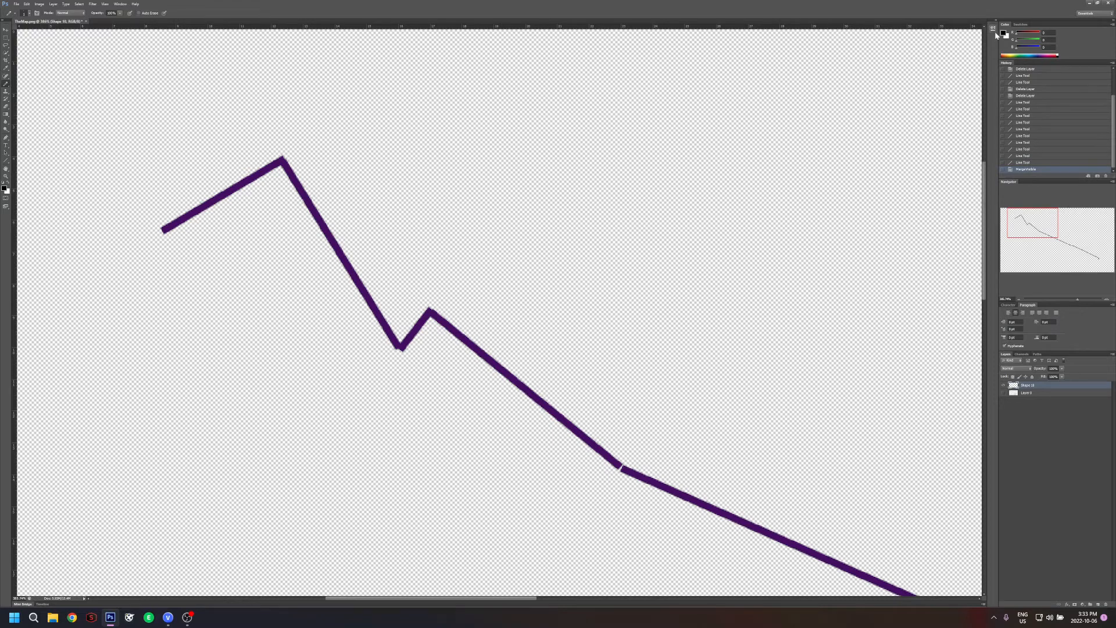
left_click(1005, 34)
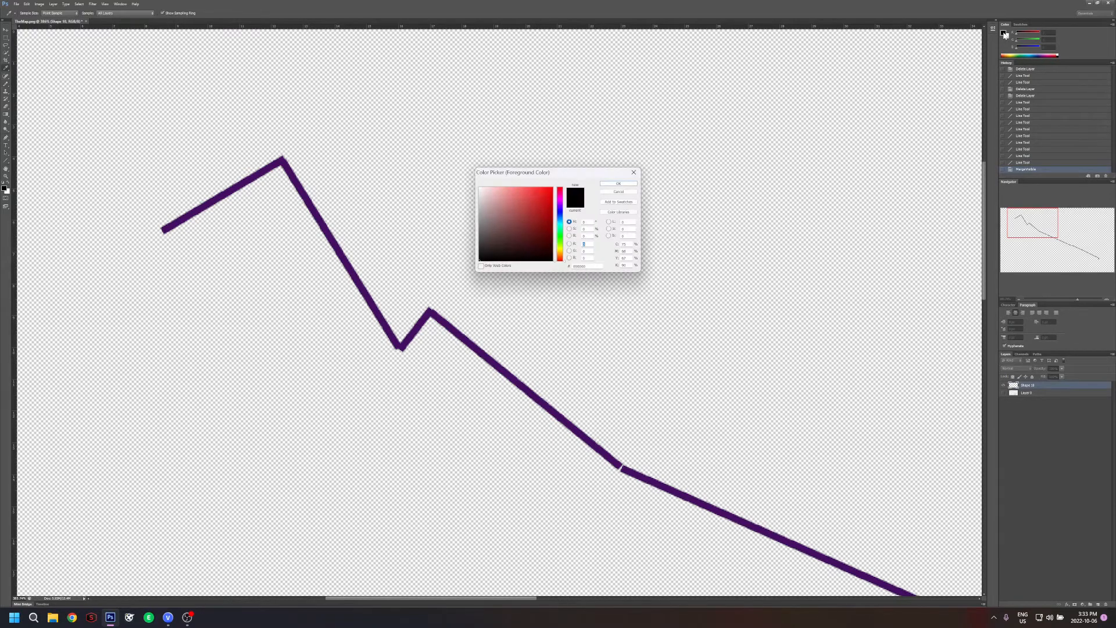
left_click(325, 223)
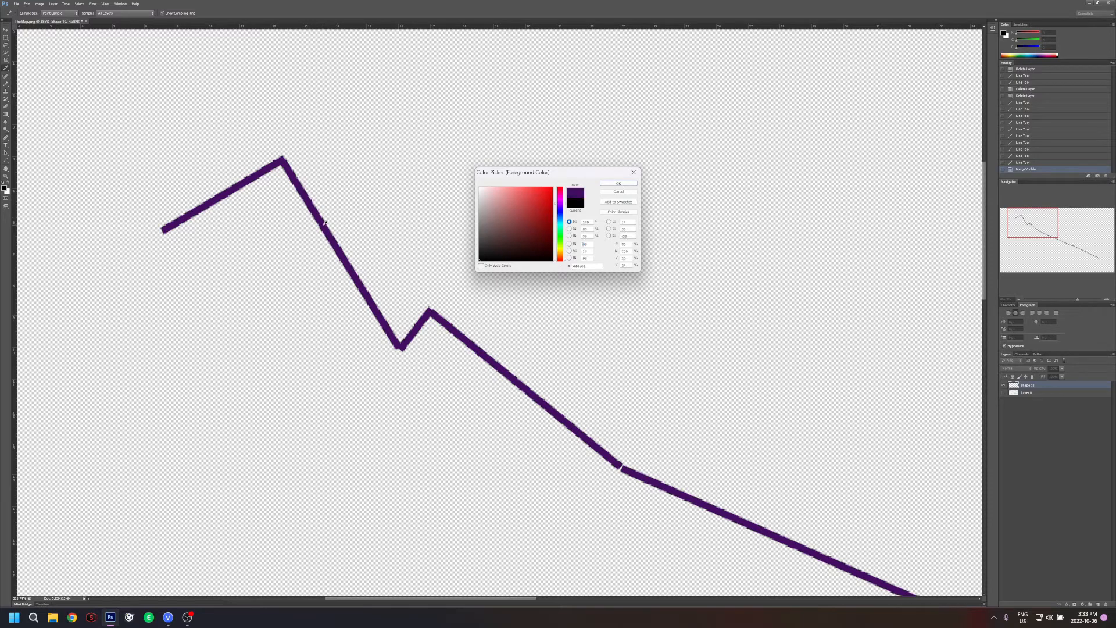
left_click(618, 183)
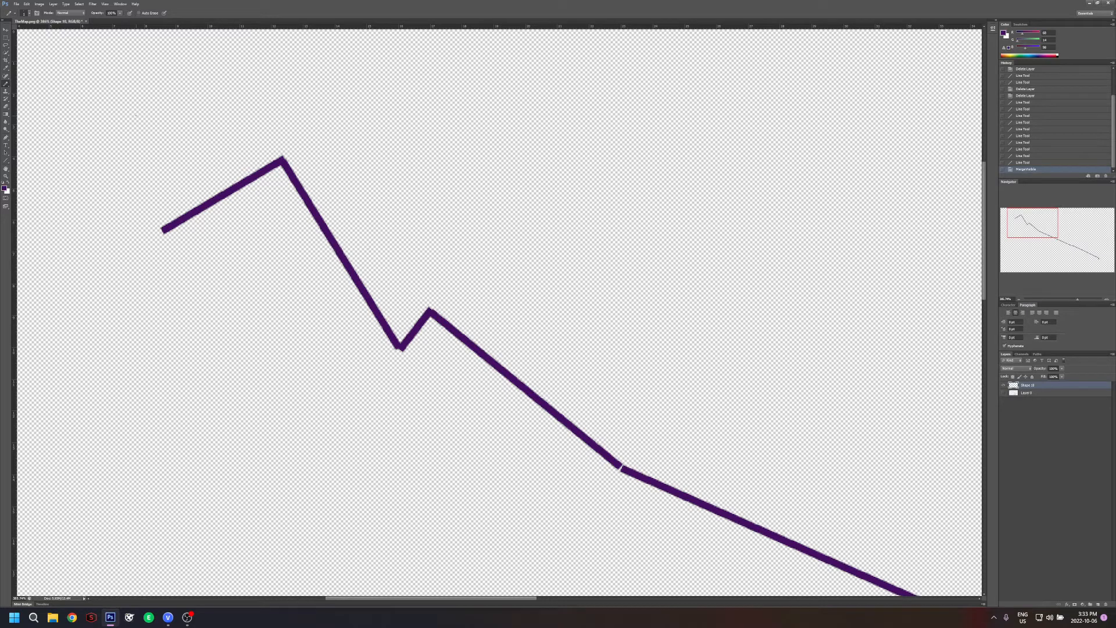
Enlarge the pencil tip and fill the gaps at the corners of the route's first half, near START
left_click(29, 13)
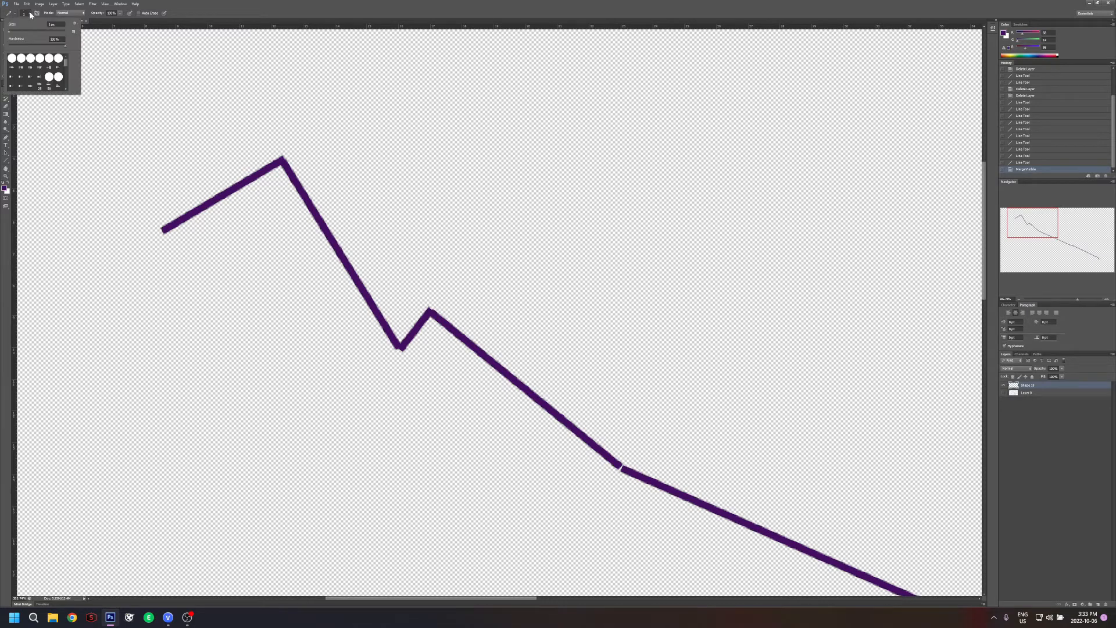
left_click(10, 32)
left_click(399, 349)
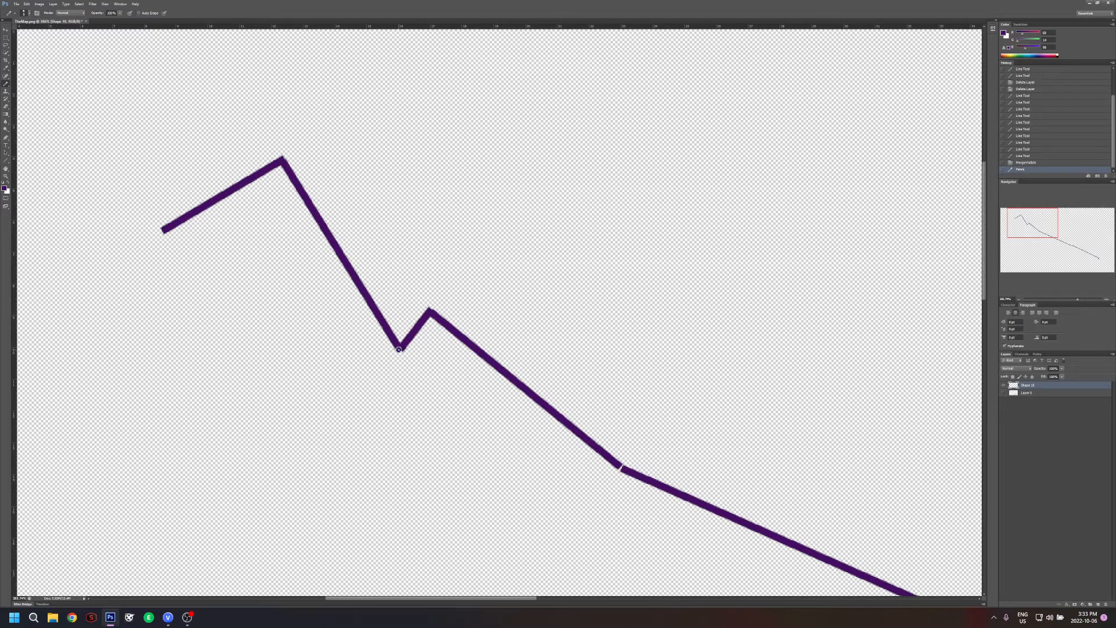
left_click(399, 349)
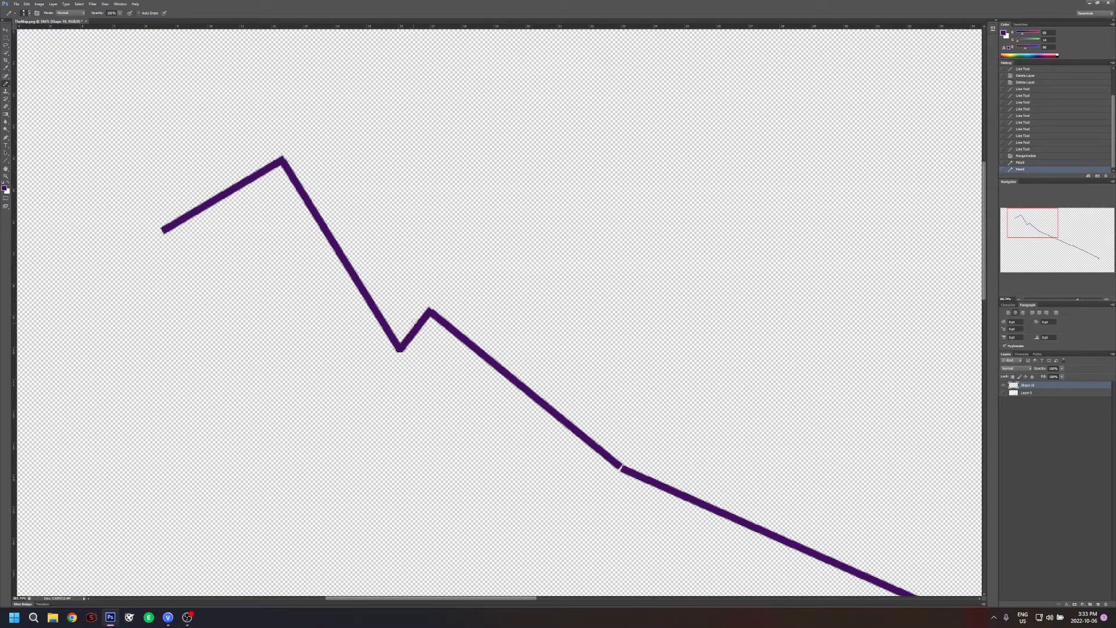
left_click(430, 310)
left_click(621, 468)
left_click(621, 468)
left_click(621, 468)
left_click(621, 468)
Fill the gaps at the small jog in the middle of the route with pencil dabs
left_click_drag(1035, 230, 1063, 249)
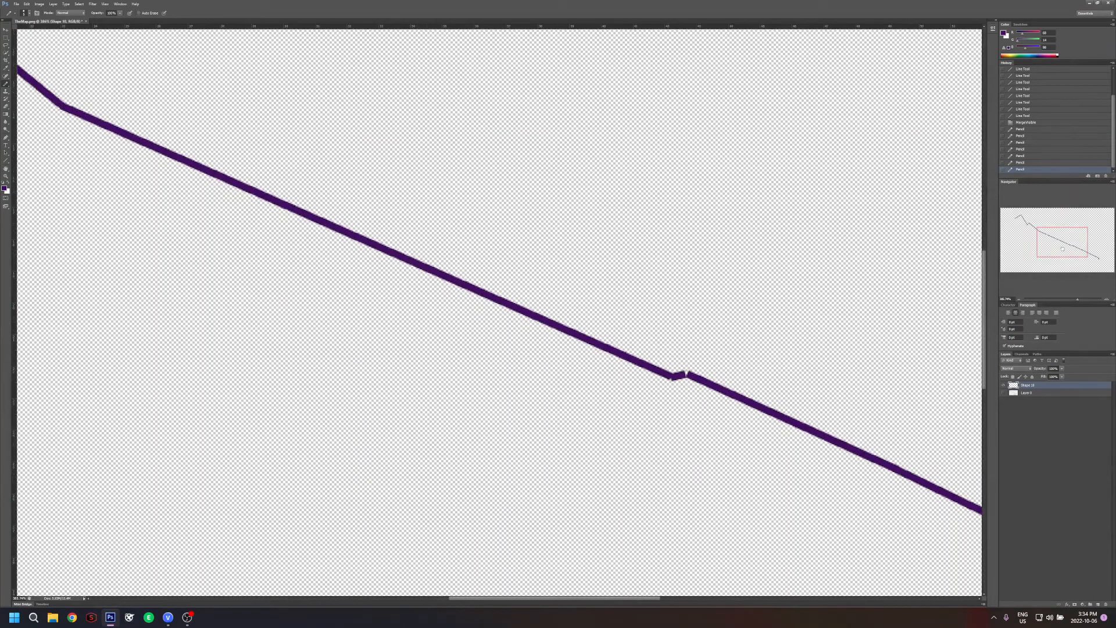
left_click(671, 378)
left_click(686, 373)
left_click(688, 374)
left_click(688, 374)
left_click(686, 372)
Fill the gaps at the joint and the final corner near the END of the route with pencil dabs
left_click_drag(1050, 250, 1068, 260)
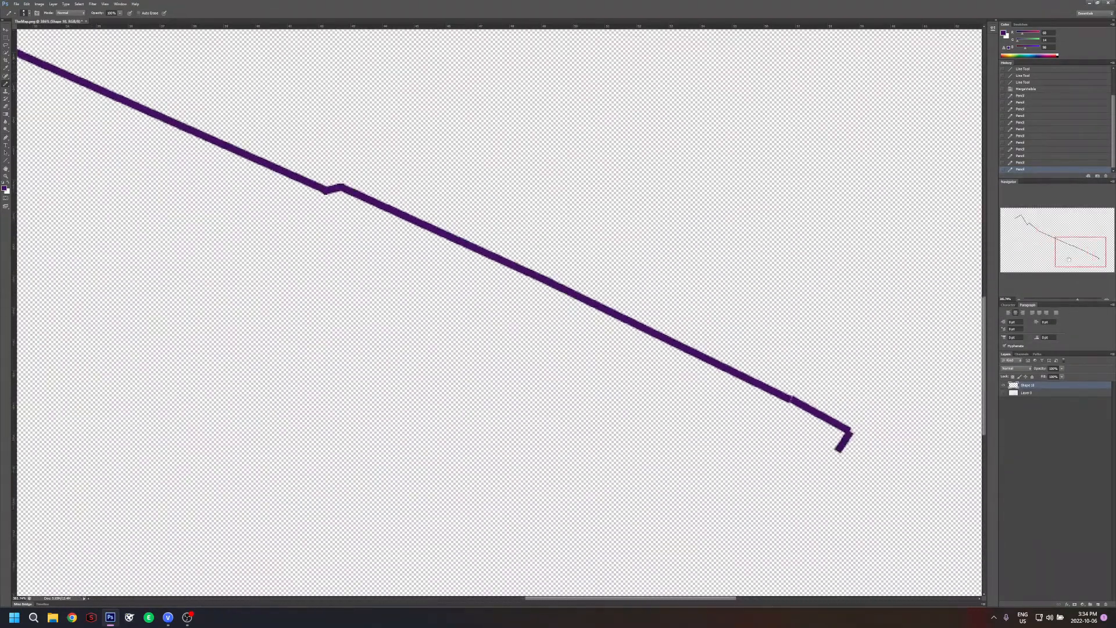
left_click(791, 400)
left_click(793, 398)
left_click(797, 402)
left_click(850, 431)
scroll(720, 217, "up", 1)
scroll(720, 217, "down", 3)
scroll(721, 217, "up", 3)
Check the finished route over the map, then hide the map layer again and delete it
left_click(1020, 300)
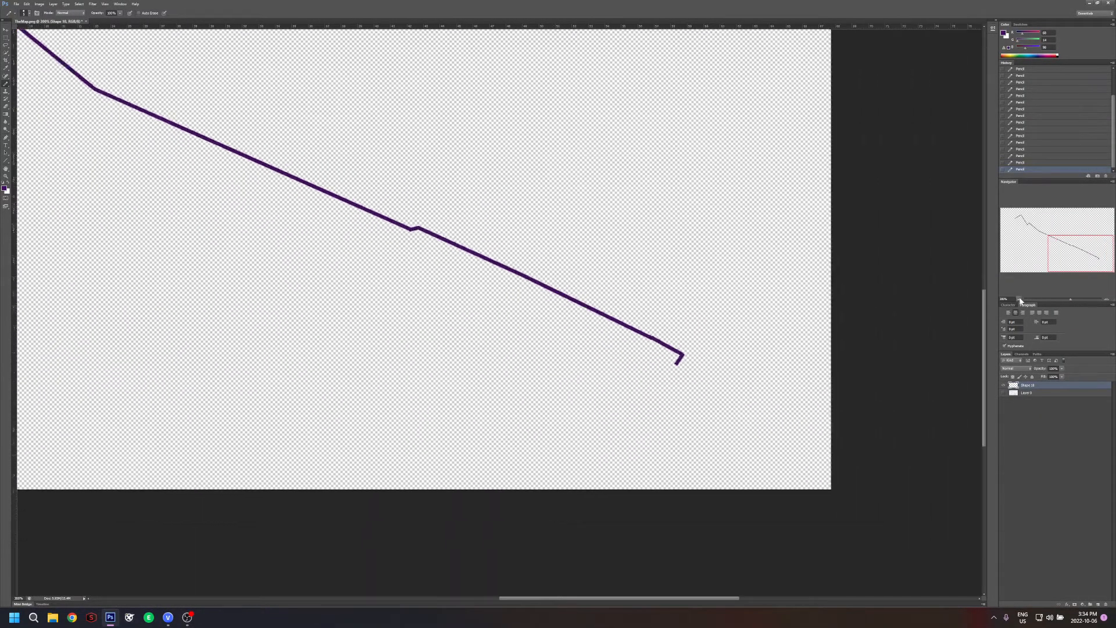
left_click(1021, 300)
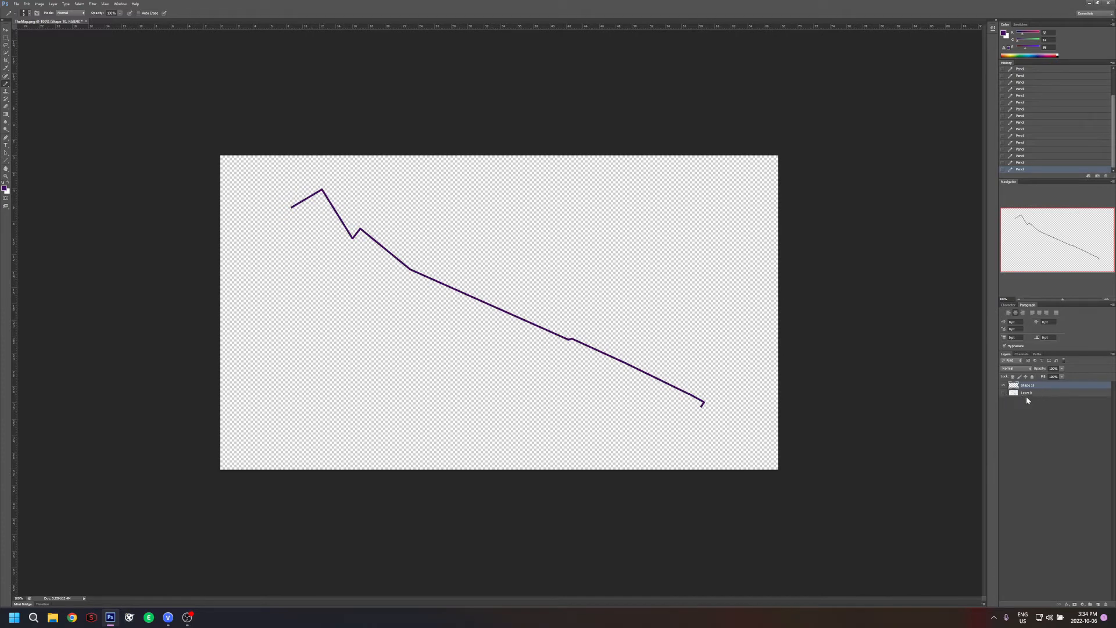
left_click(1004, 393)
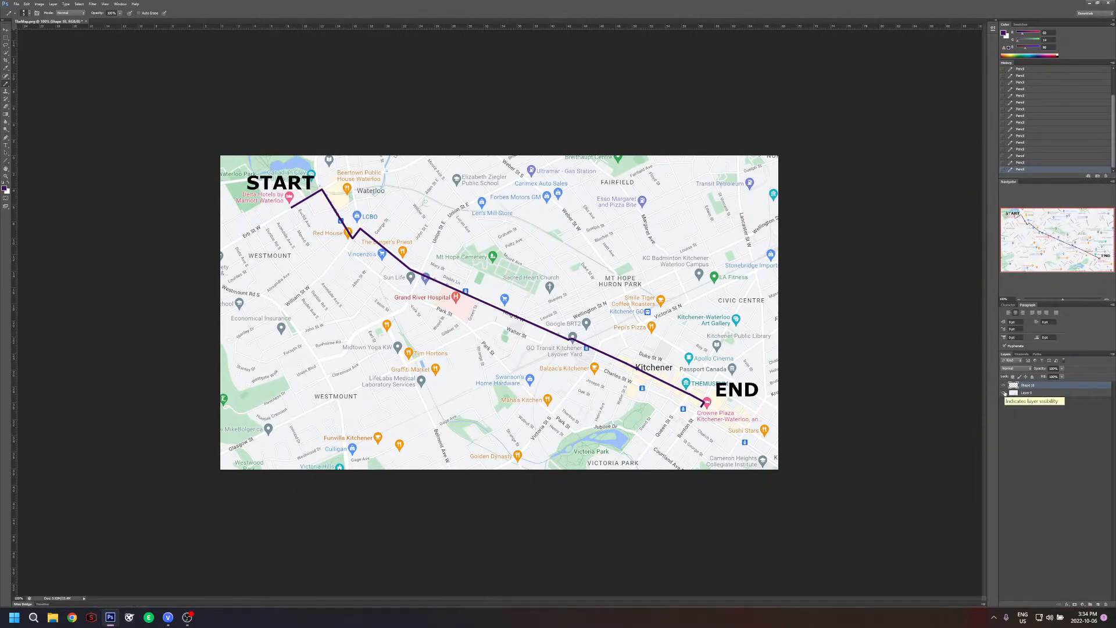
left_click(1003, 393)
left_click_drag(1039, 395, 1106, 604)
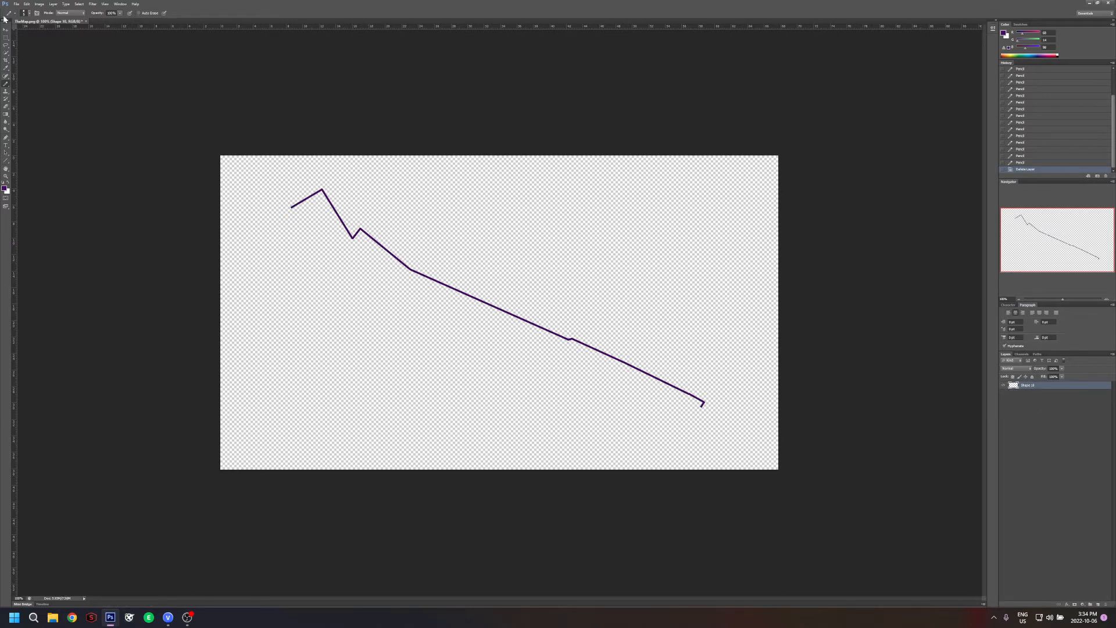
Save the route as a PNG copy named Line with None / Fast compression, and close Photoshop
left_click(16, 5)
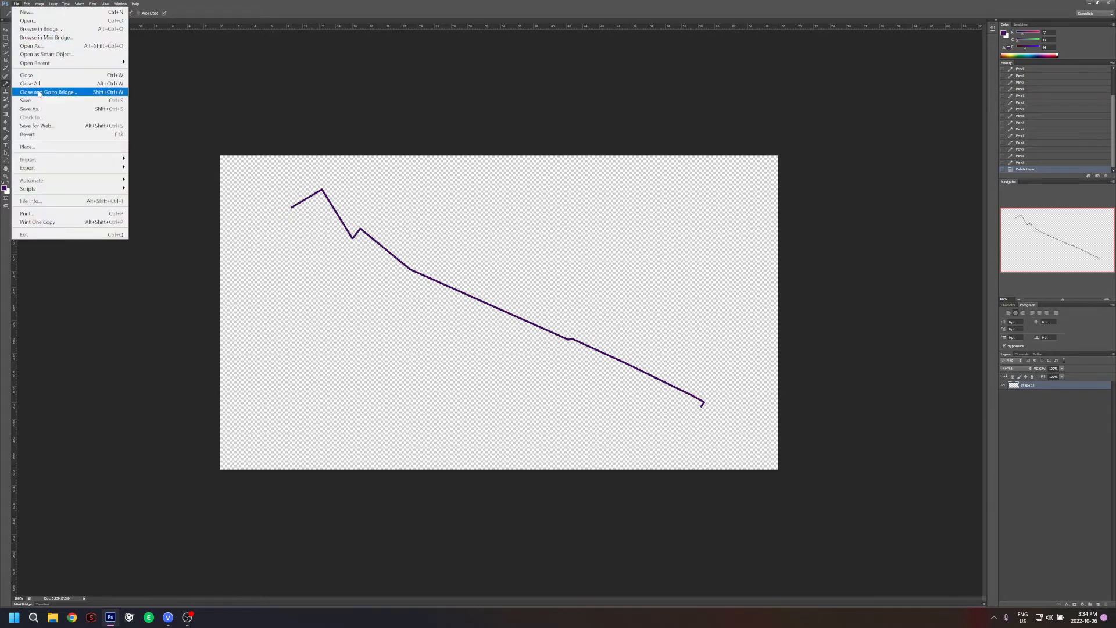
left_click(43, 109)
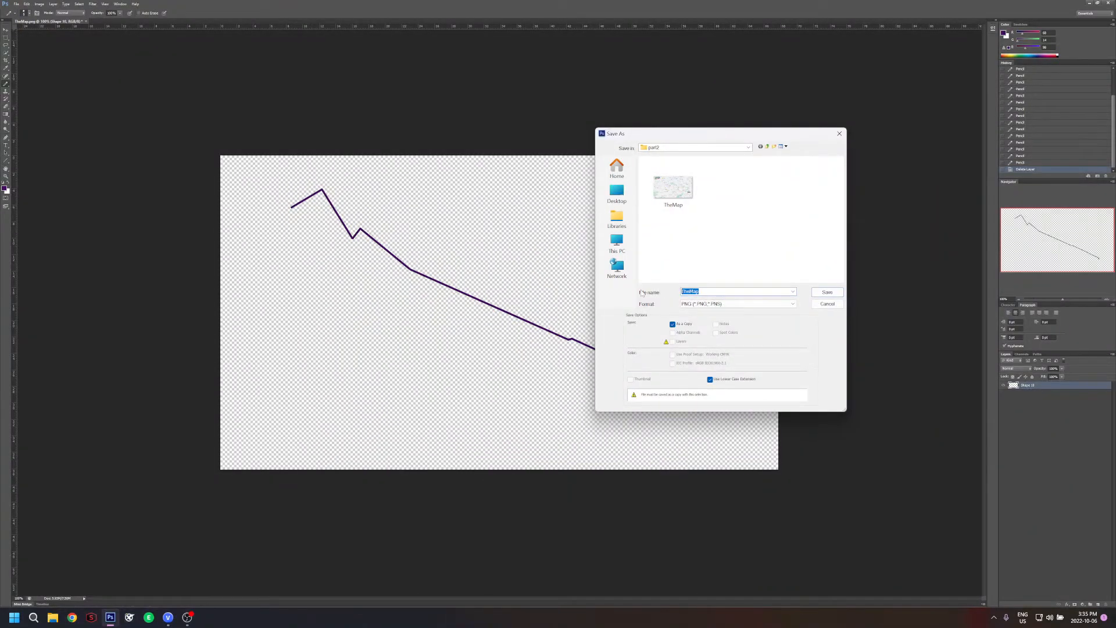
type("Line")
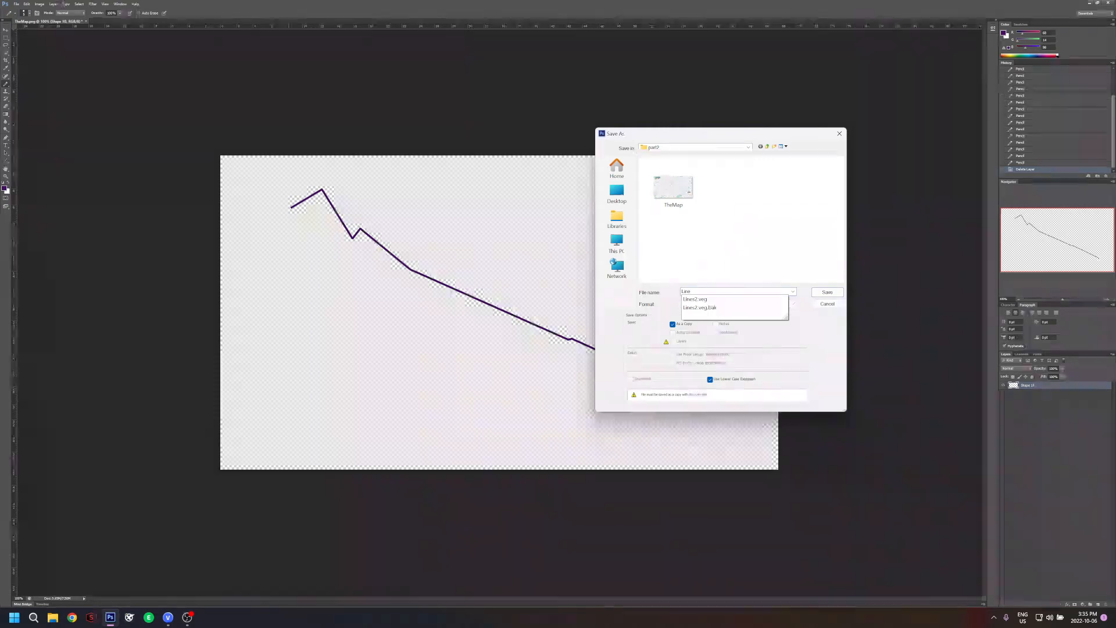
key("Return")
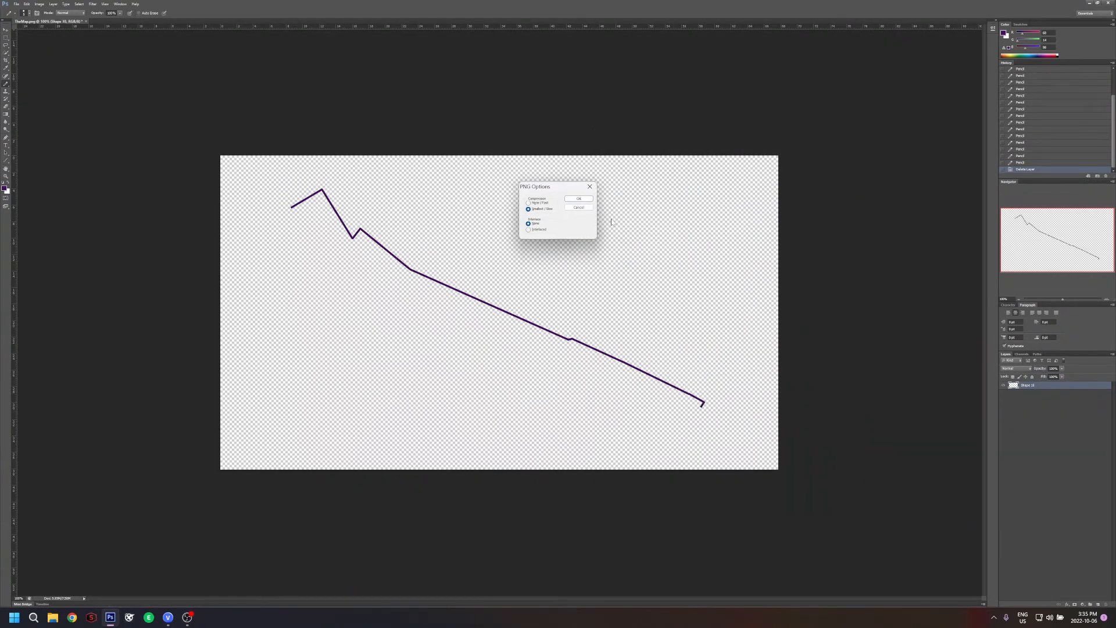
left_click(528, 203)
left_click(572, 199)
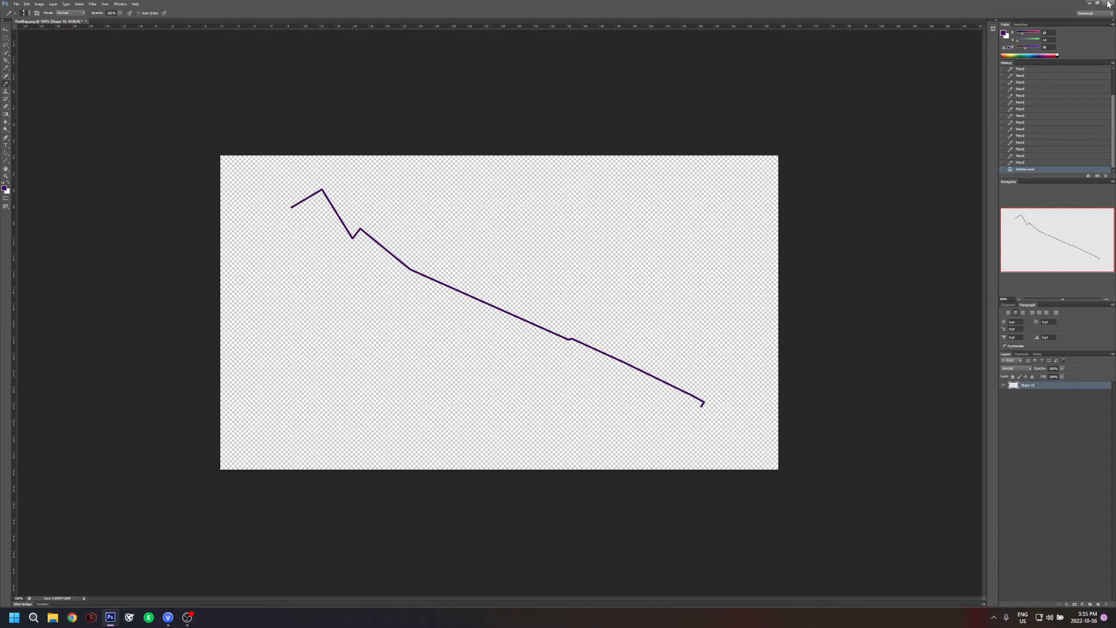
left_click(1108, 3)
left_click(559, 221)
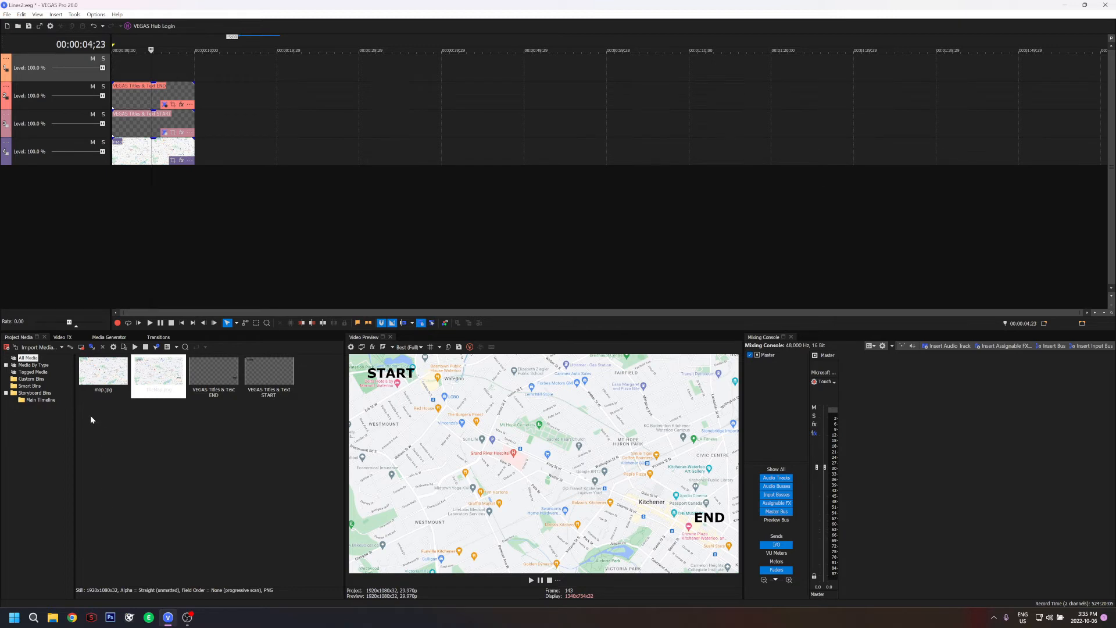
Import Line.png into the VEGAS Pro project, place it on the empty top track from the timeline start, and preview it
left_click(38, 347)
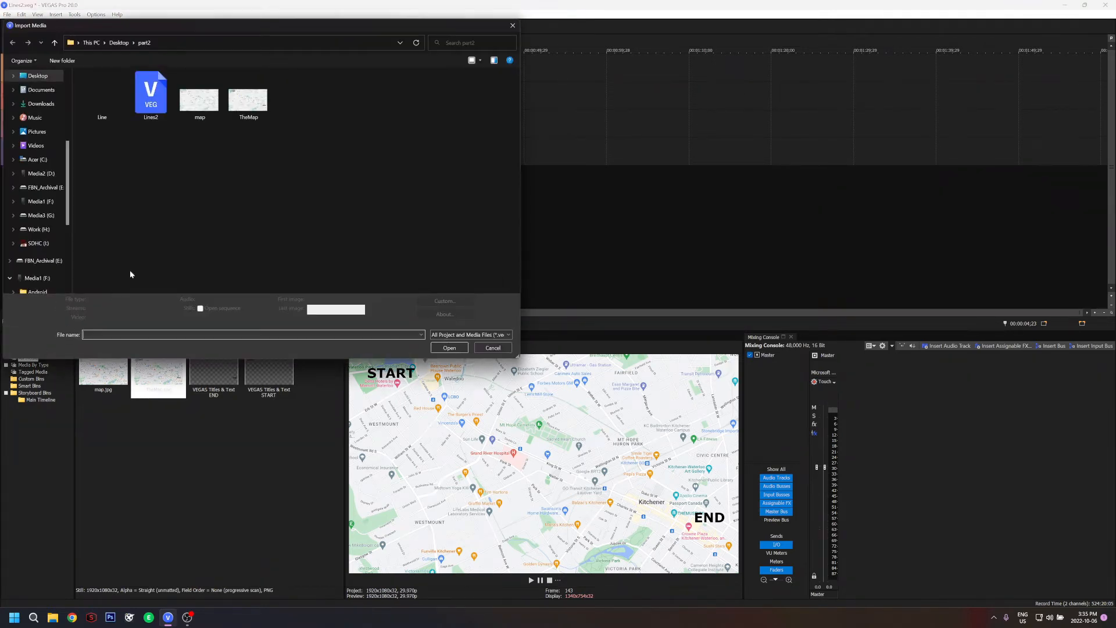
double_click(95, 100)
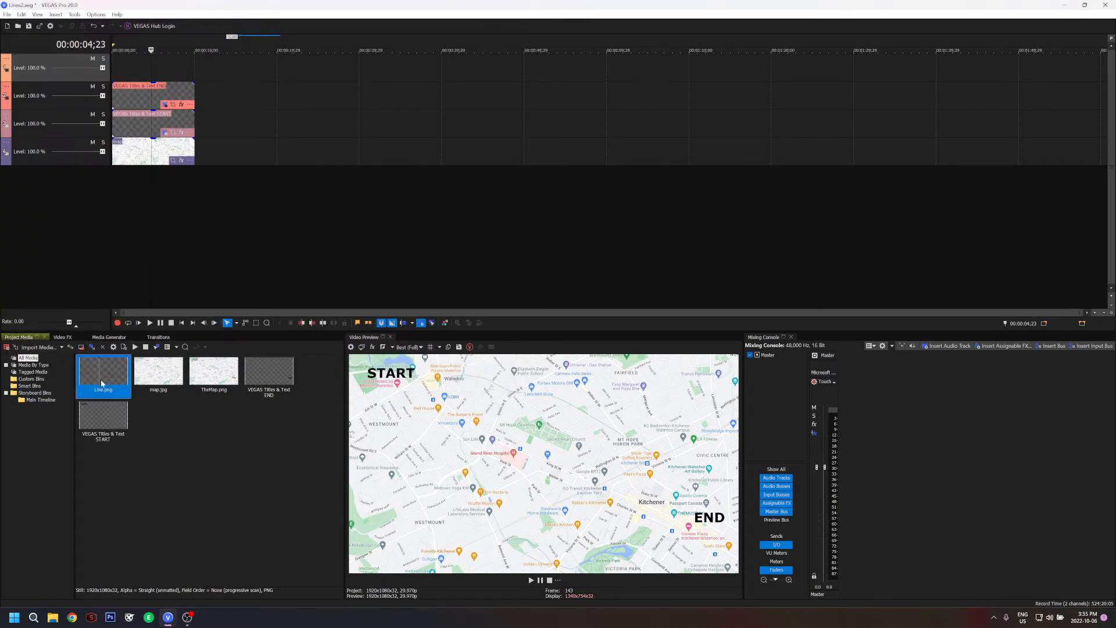
left_click_drag(102, 382, 164, 45)
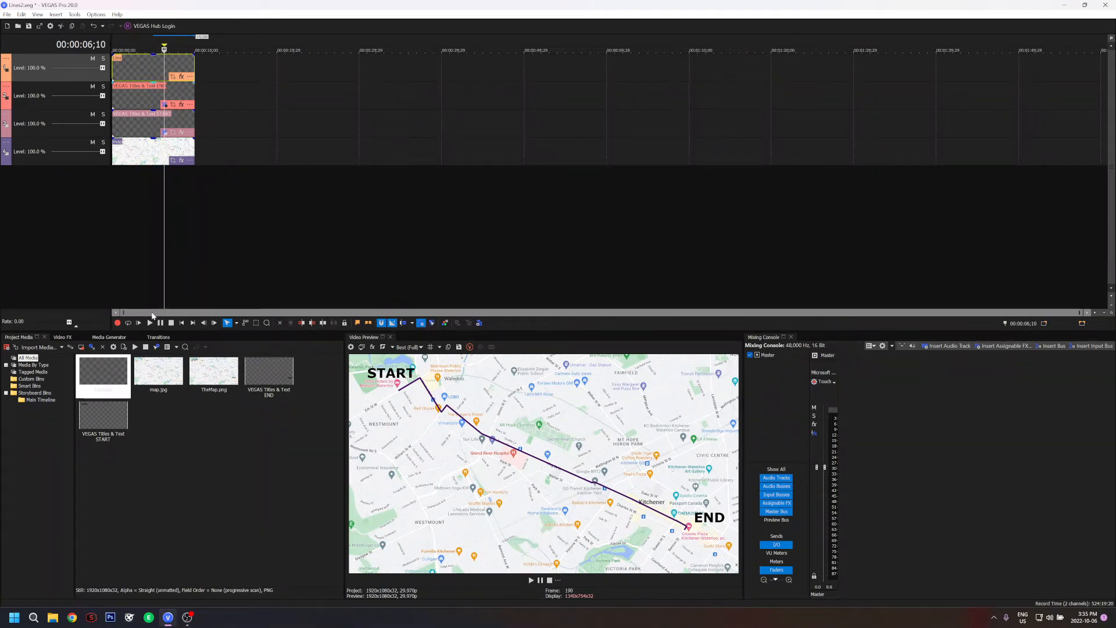
left_click(139, 323)
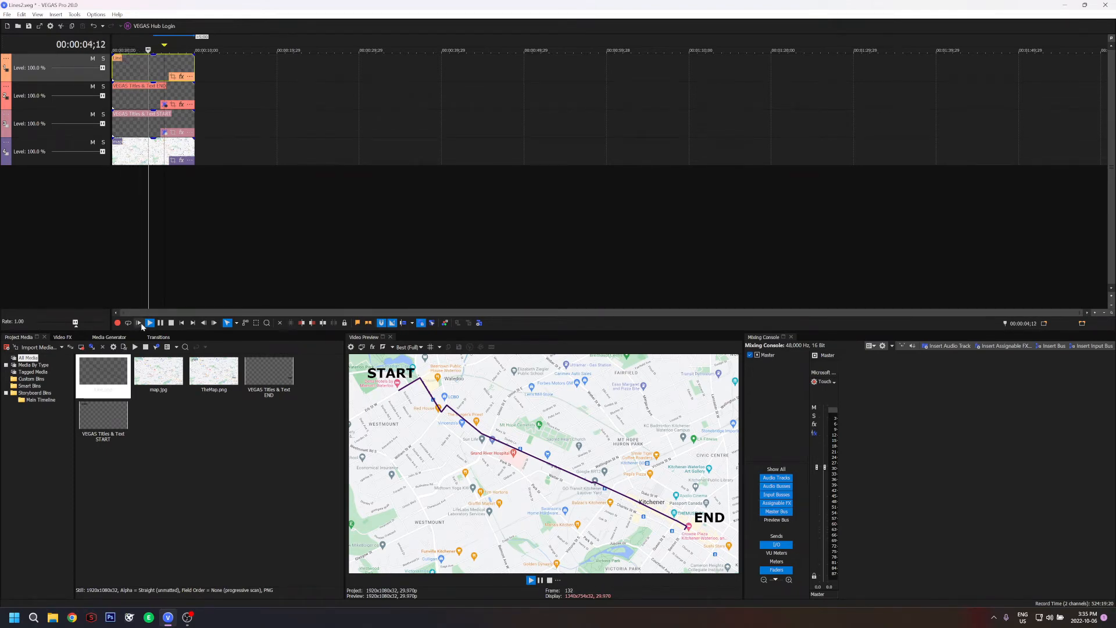
left_click(160, 323)
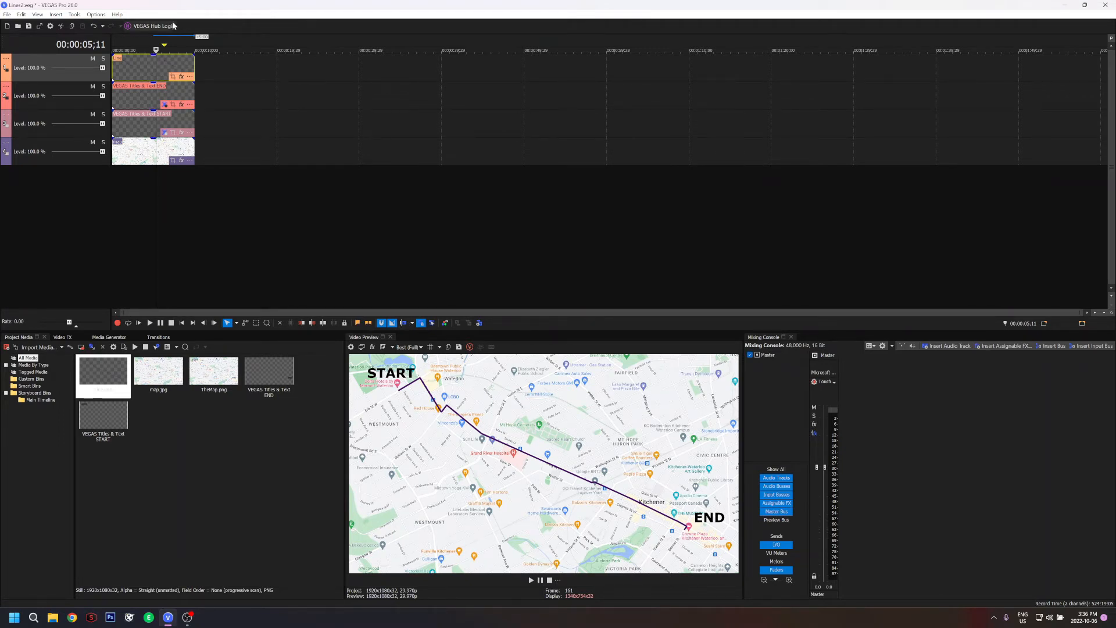
Open Event Pan/Crop for the Line event and enable its mask with the Anchor Creation Tool active
left_click(173, 77)
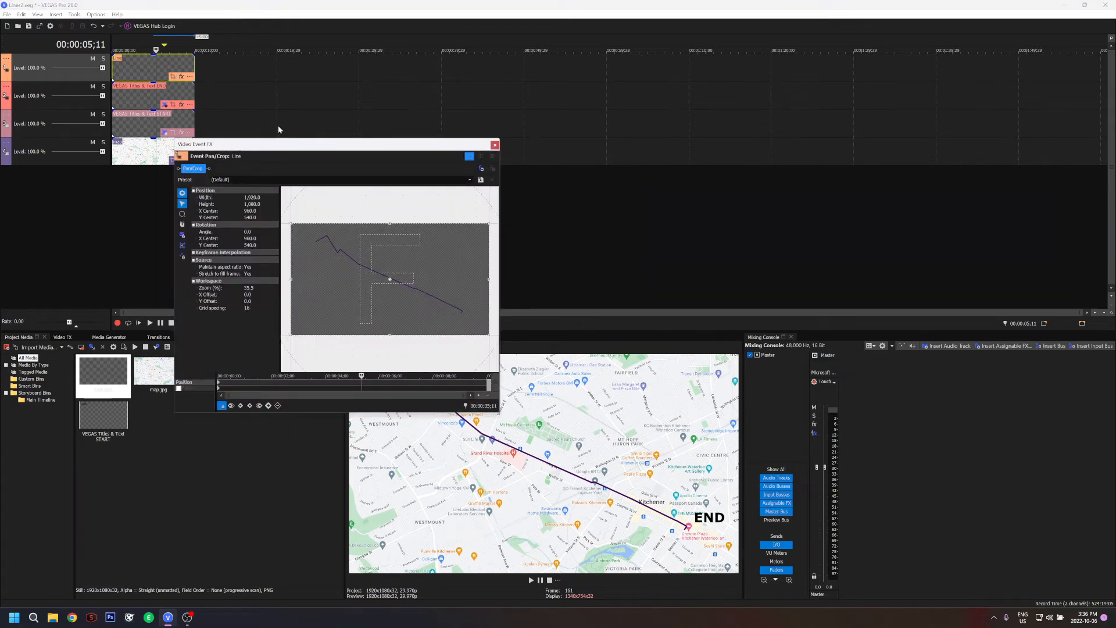
left_click_drag(305, 146, 424, 53)
left_click(301, 125)
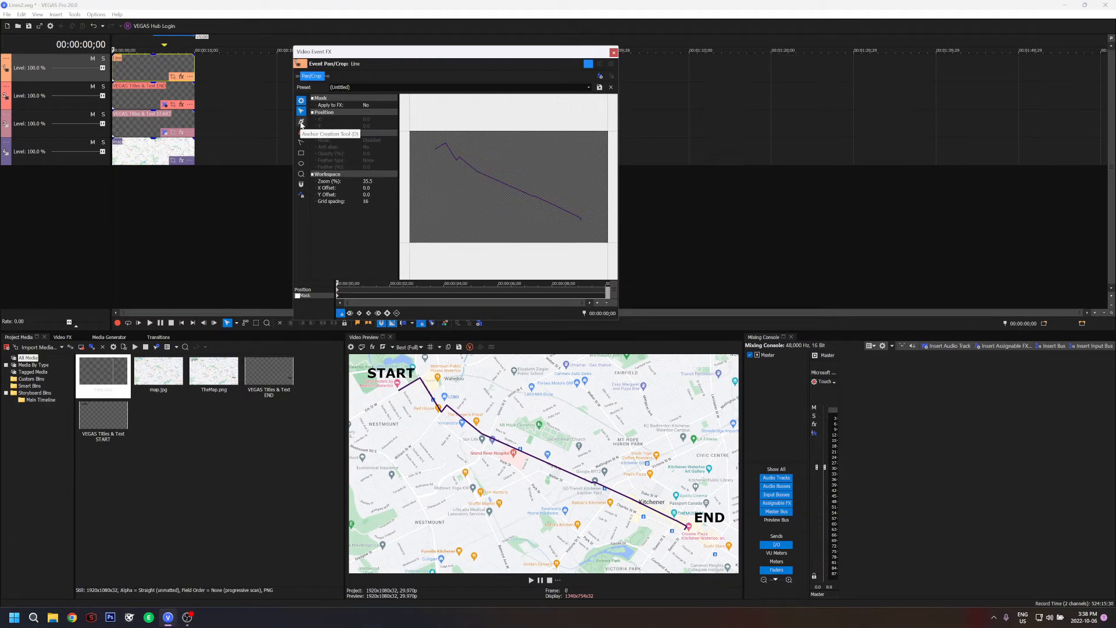
left_click(301, 125)
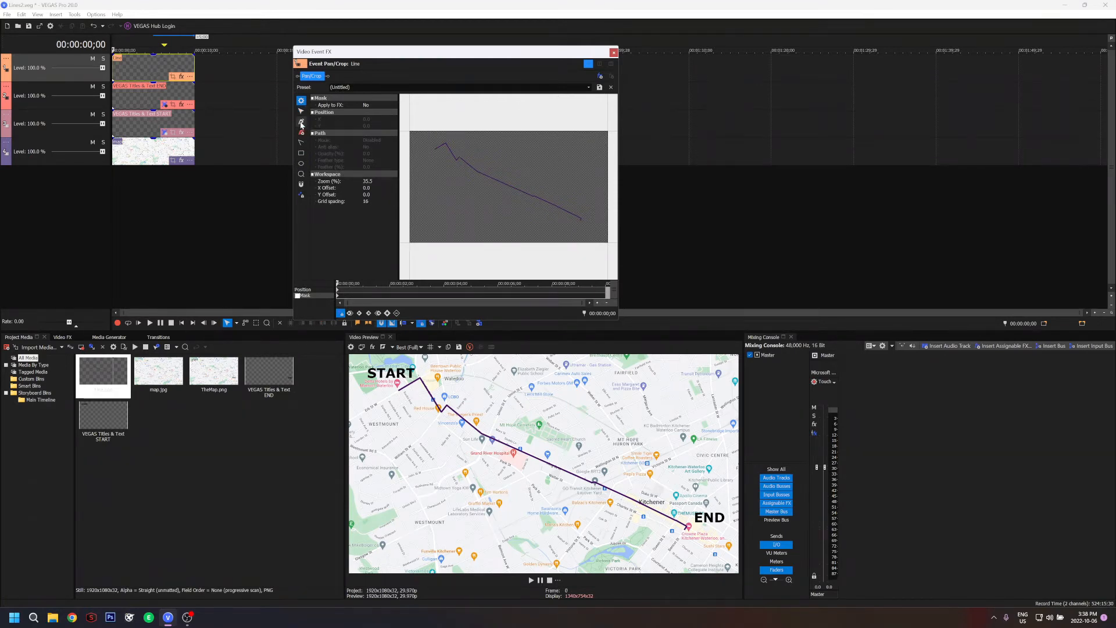
left_click(298, 296)
At 00:00:06;00, draw a closed four-point mask enclosing the whole route from START to END
left_click_drag(352, 284, 497, 283)
left_click(447, 136)
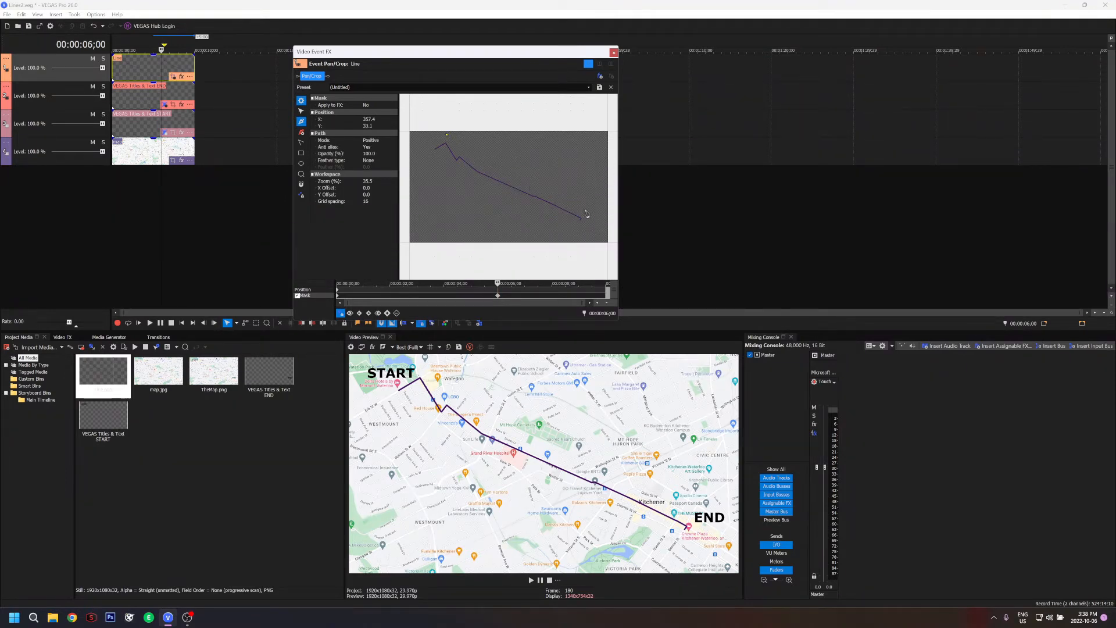
left_click(588, 213)
left_click(581, 227)
left_click(427, 153)
left_click(447, 138)
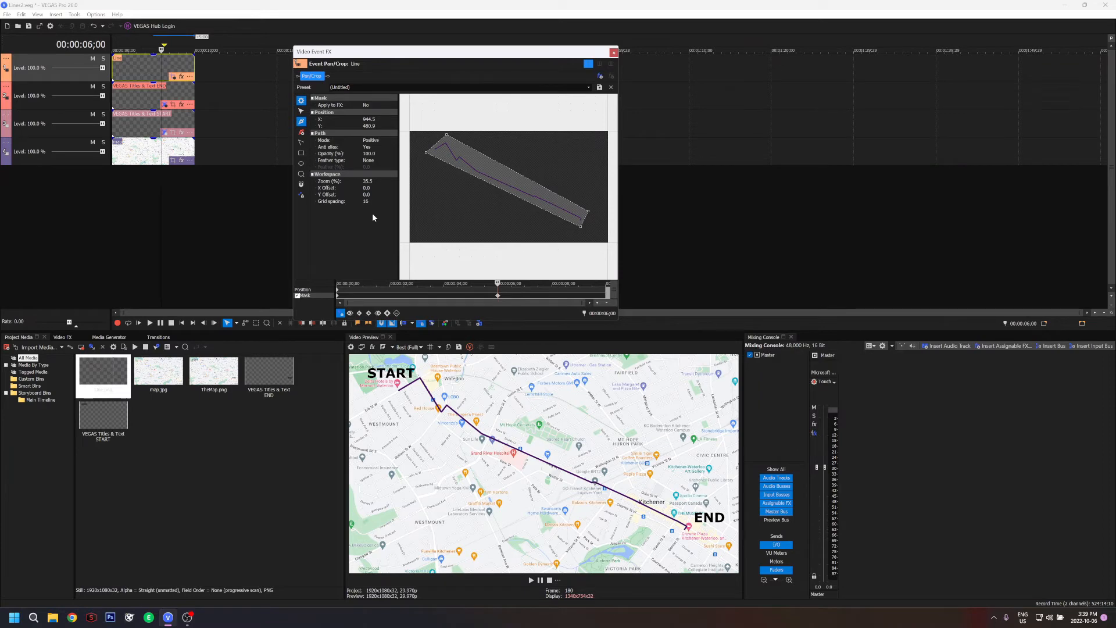
Apply the full-route mask at the 00:00:00;00 keyframe and shrink it to a small shape beside START, clear of the line
left_click(337, 297)
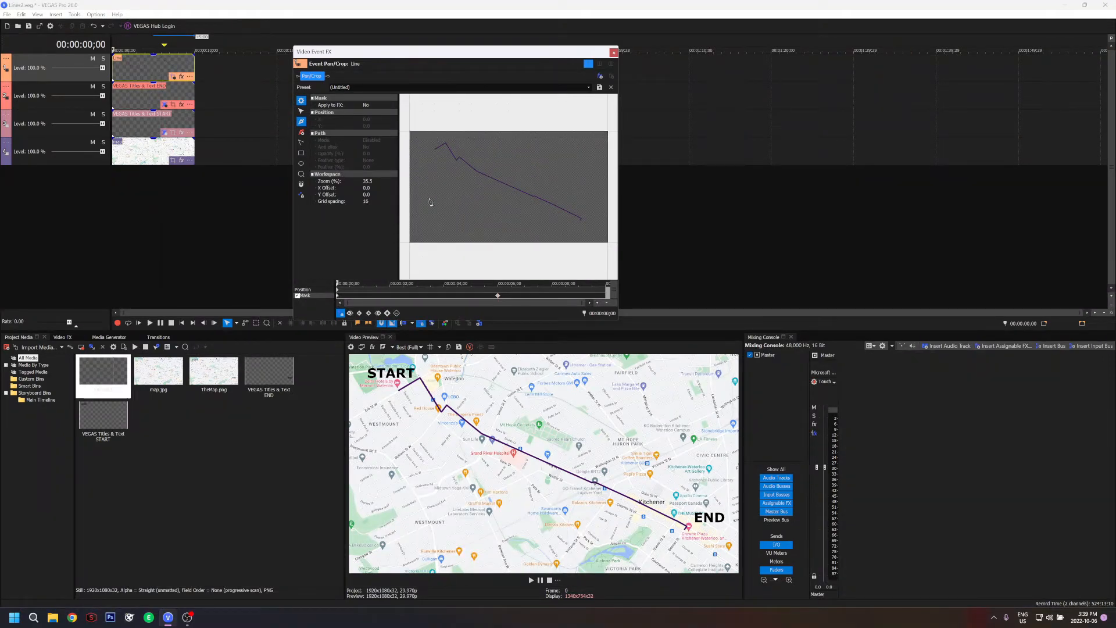
left_click(406, 277)
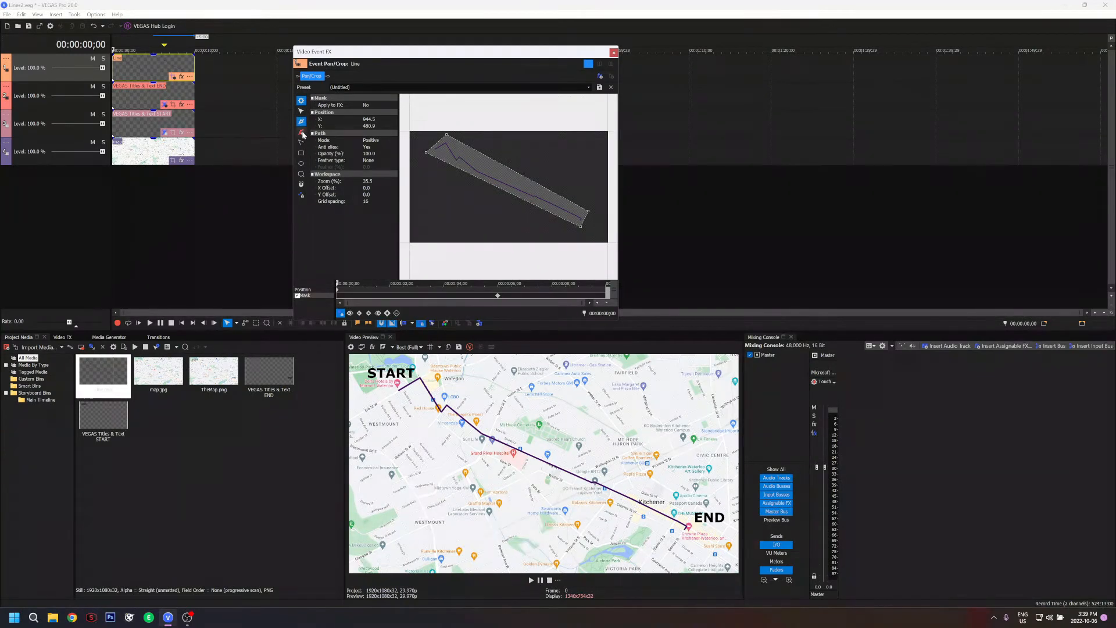
left_click(301, 112)
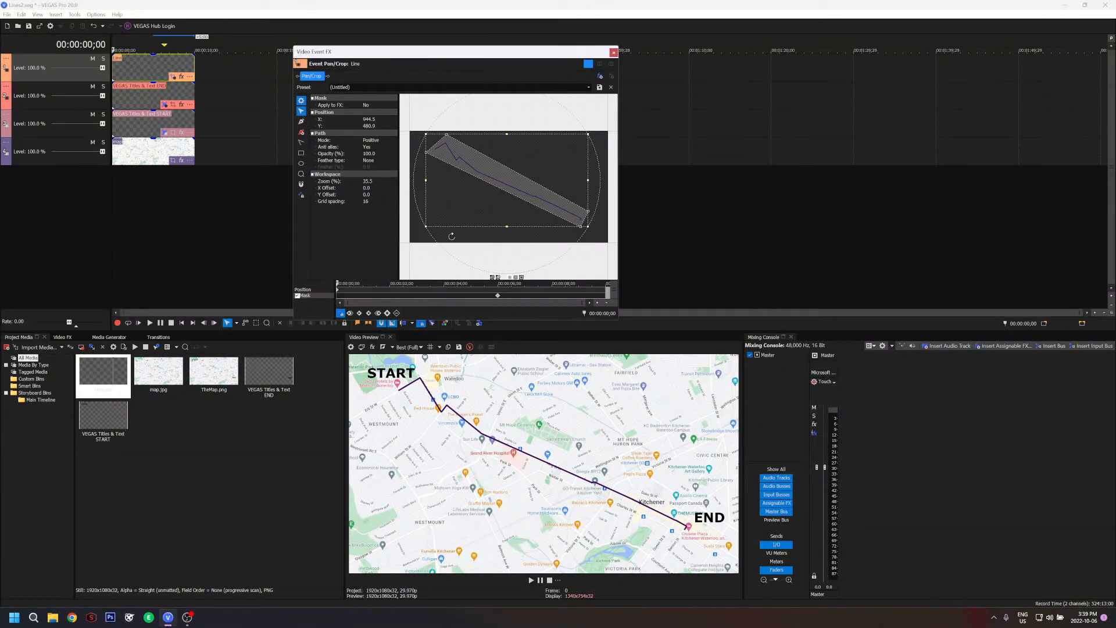
left_click(501, 233)
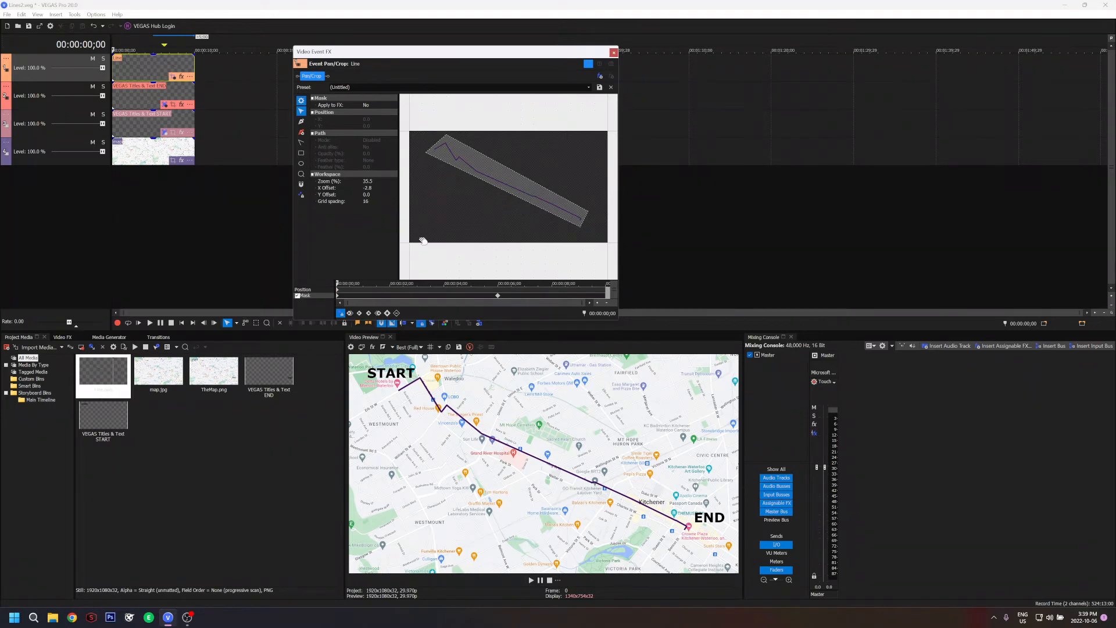
left_click(518, 182)
left_click_drag(582, 226, 432, 156)
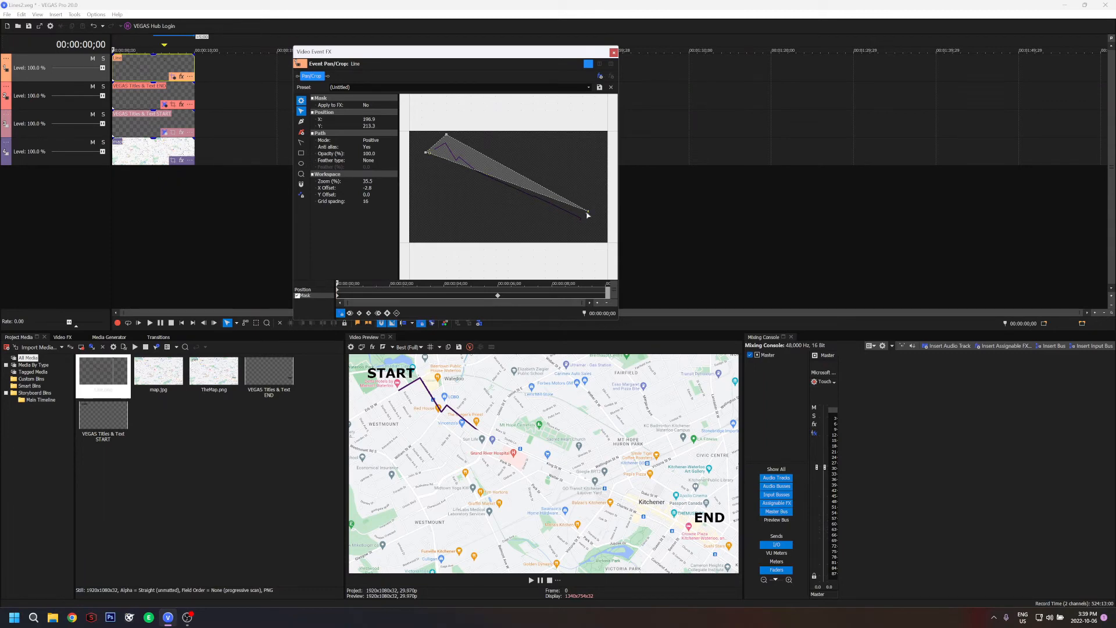
left_click_drag(590, 215, 447, 150)
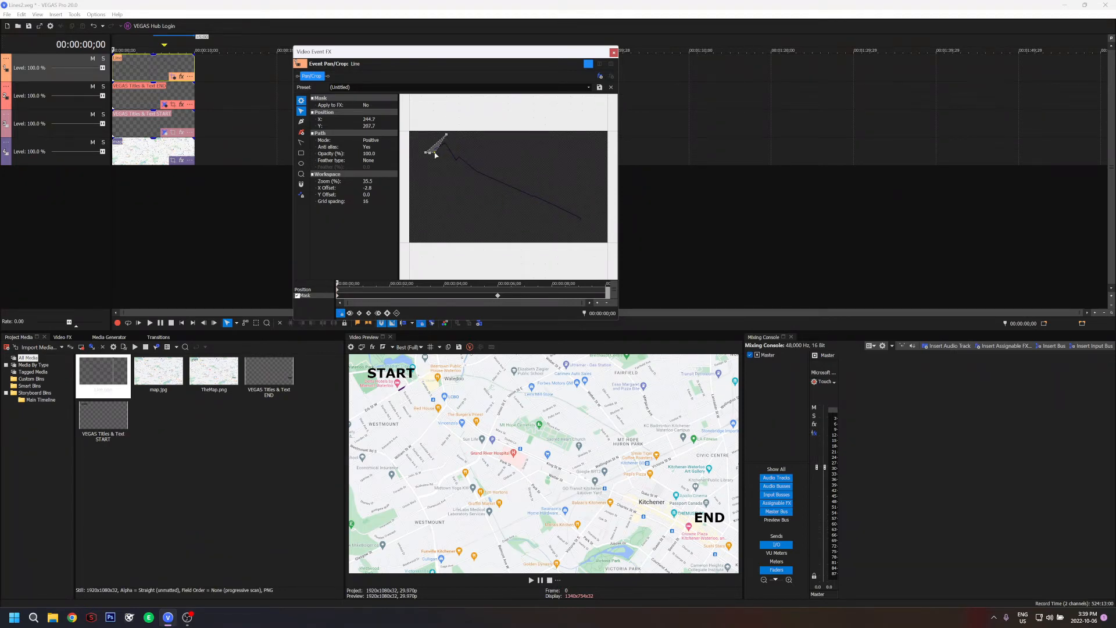
left_click_drag(447, 137, 427, 147)
Add a mask keyframe at 00:00:03;00 by moving the upper corner near START above the route's first peak
scroll(444, 171, "up", 3)
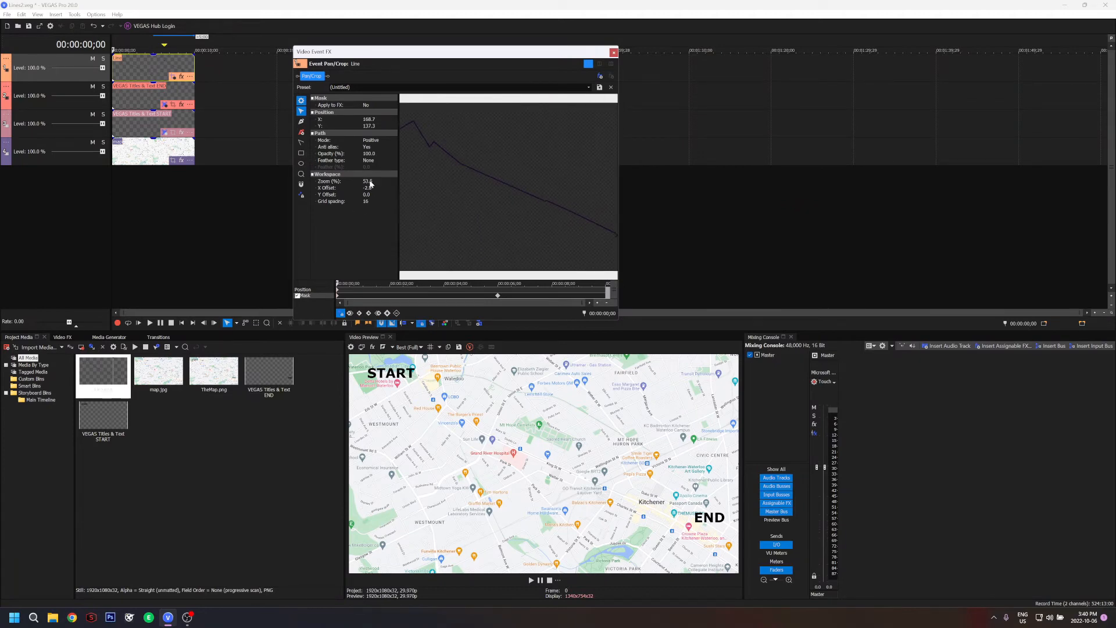
scroll(499, 229, "up", 5)
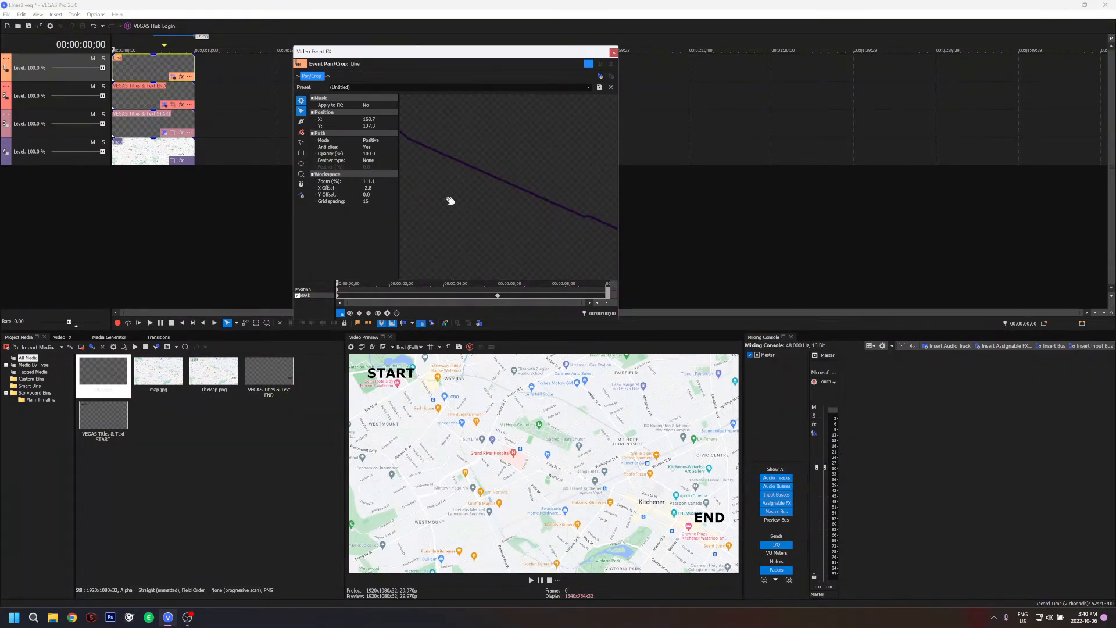
left_click_drag(441, 189, 565, 245)
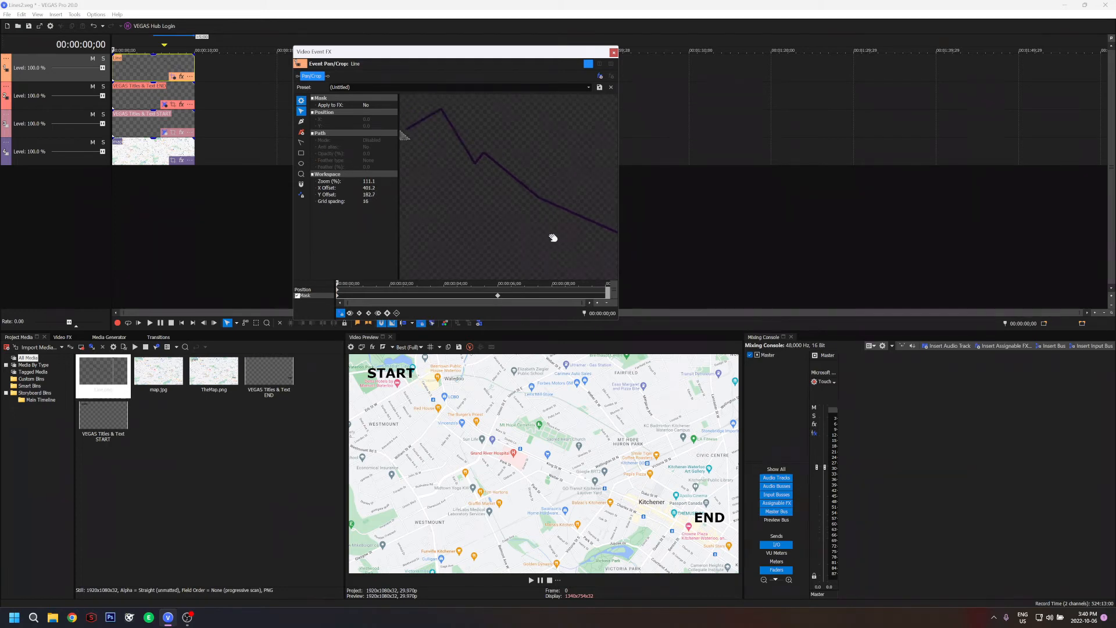
left_click_drag(448, 190, 533, 242)
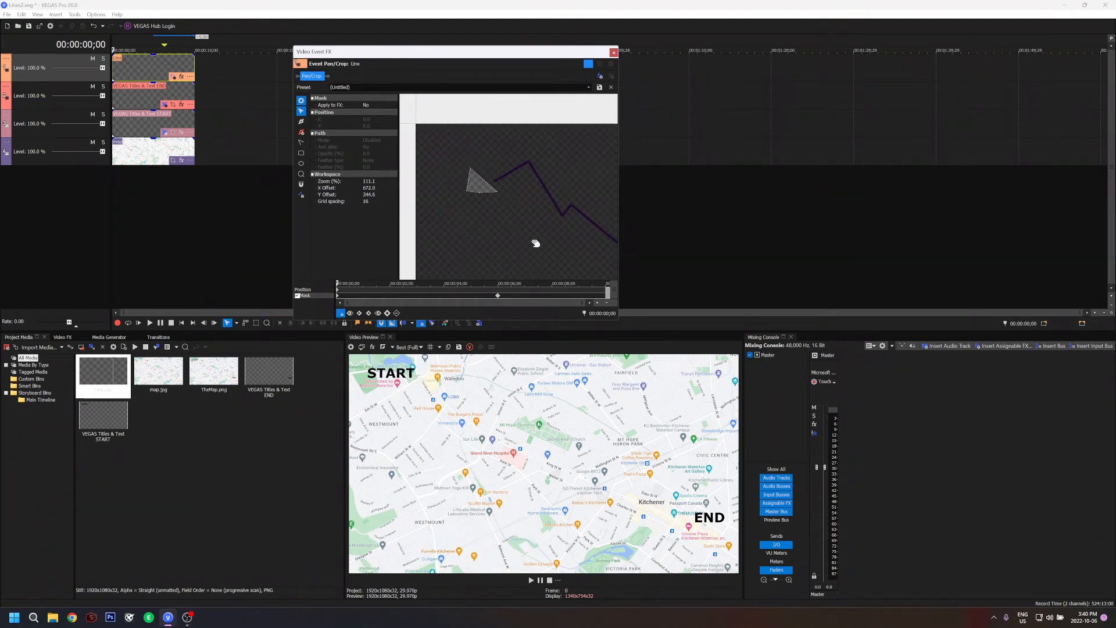
left_click(339, 285)
left_click_drag(339, 285, 416, 293)
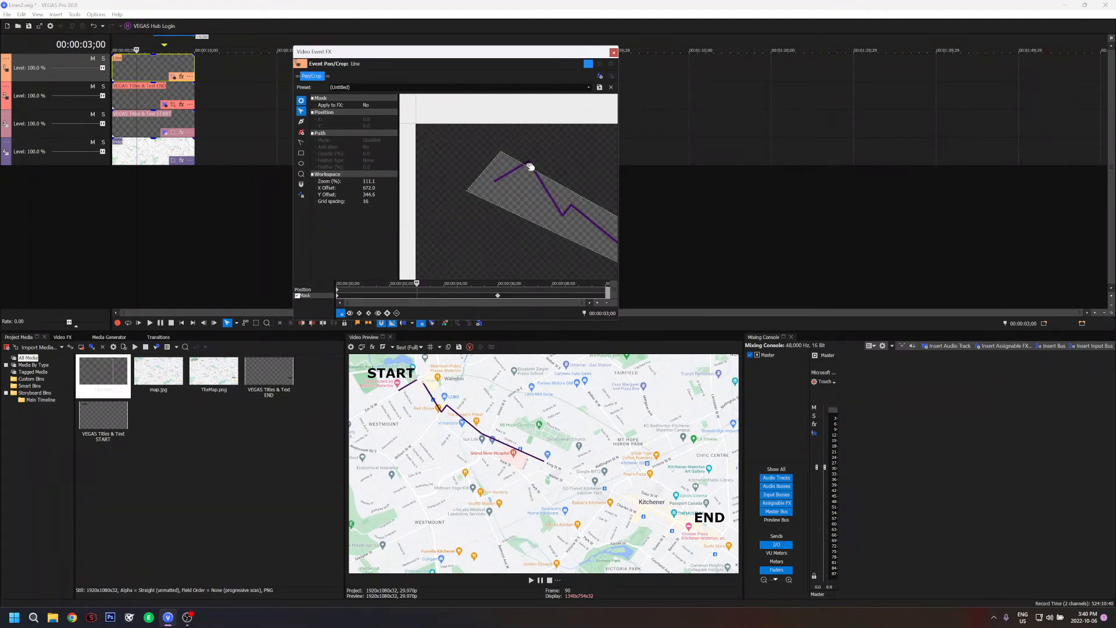
left_click(516, 218)
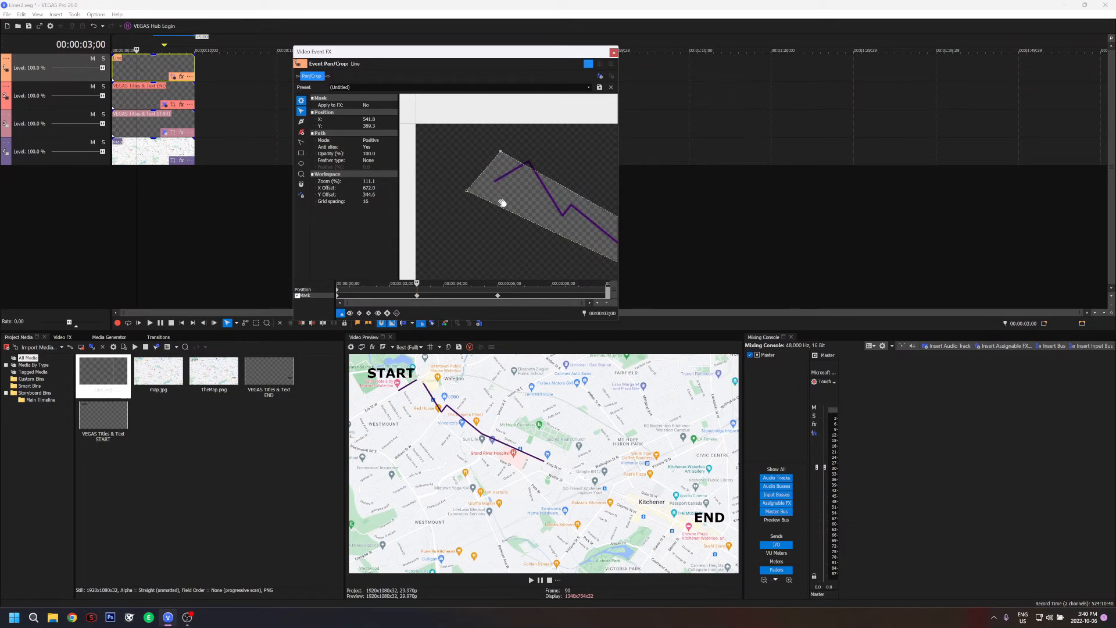
left_click_drag(501, 154, 529, 152)
left_click_drag(539, 256, 503, 242)
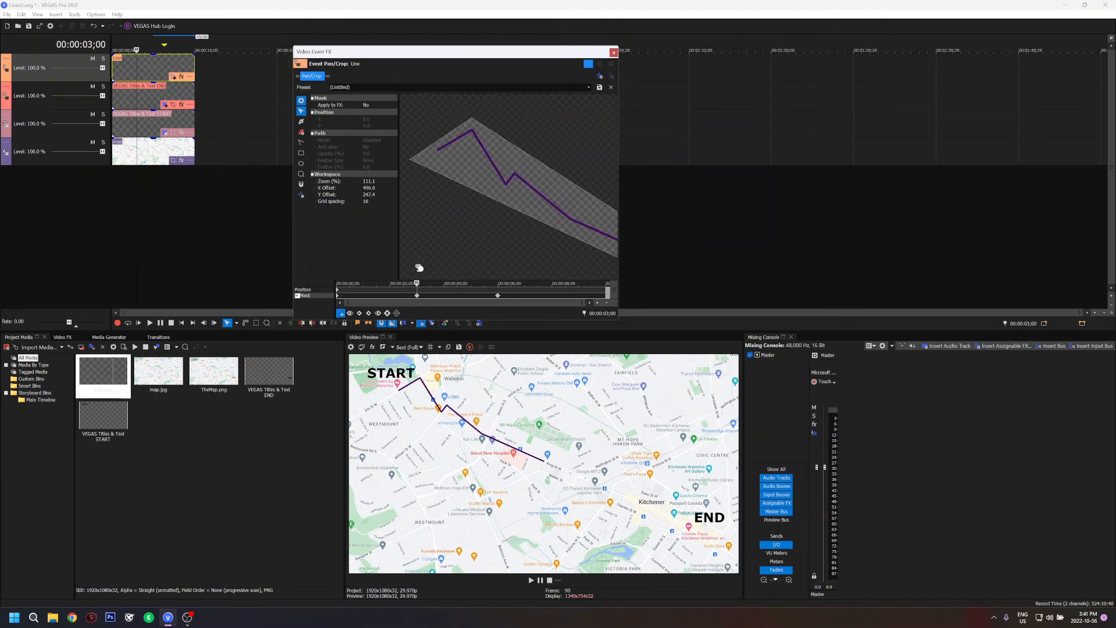
Add a mask keyframe at 00:00:01;15 by moving the upper corner near START above the route's first peak
scroll(437, 247, "down", 5)
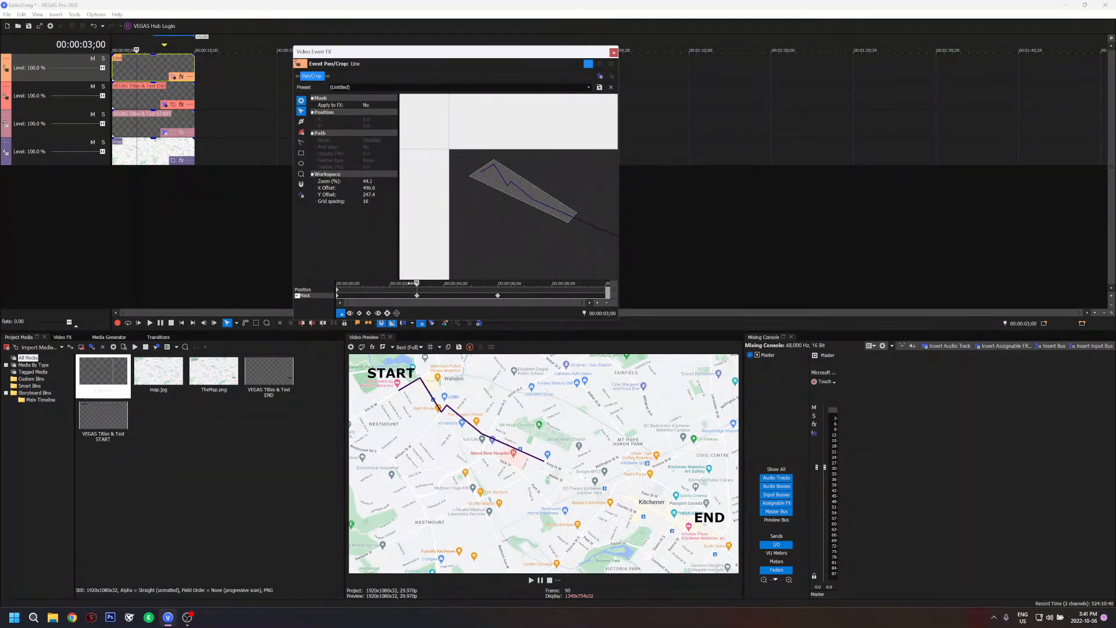
left_click_drag(417, 283, 376, 284)
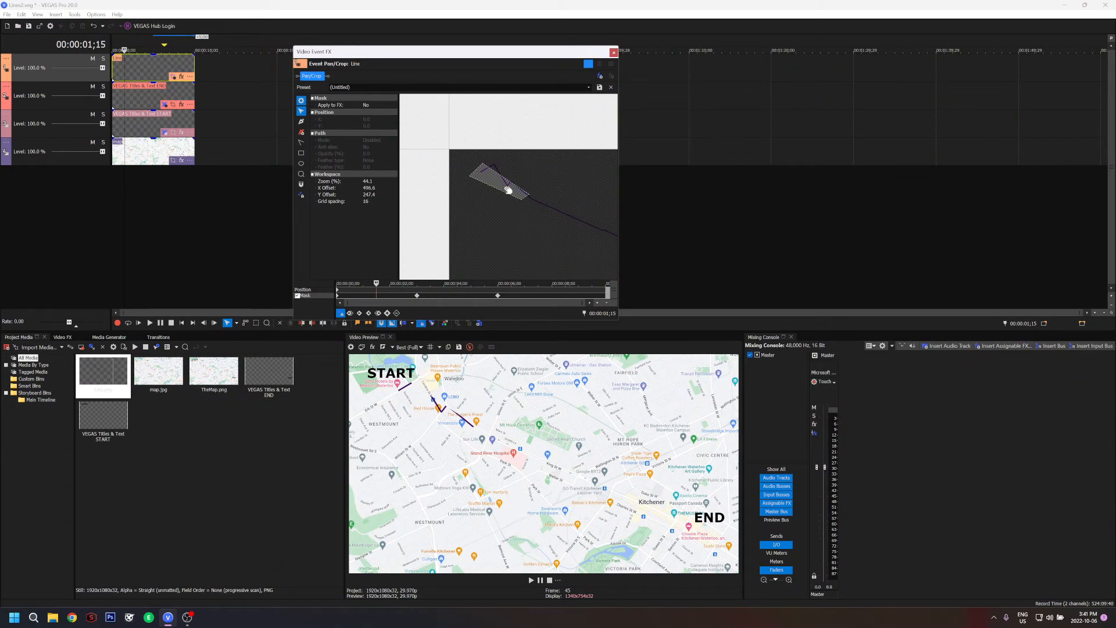
scroll(521, 172, "up", 3)
scroll(522, 172, "up", 3)
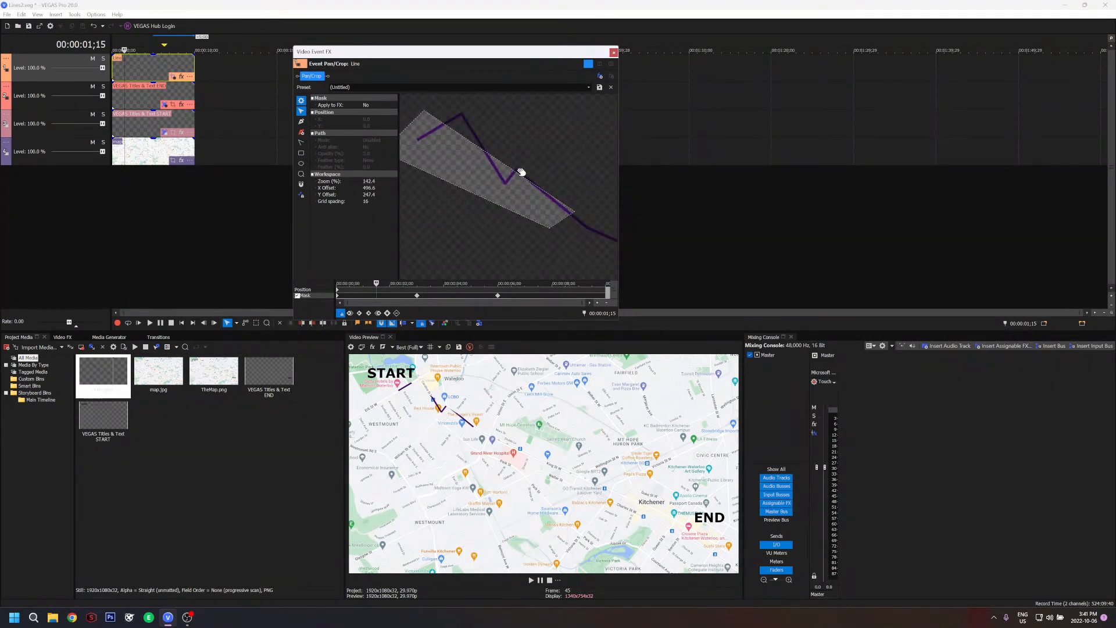
scroll(522, 172, "down", 1)
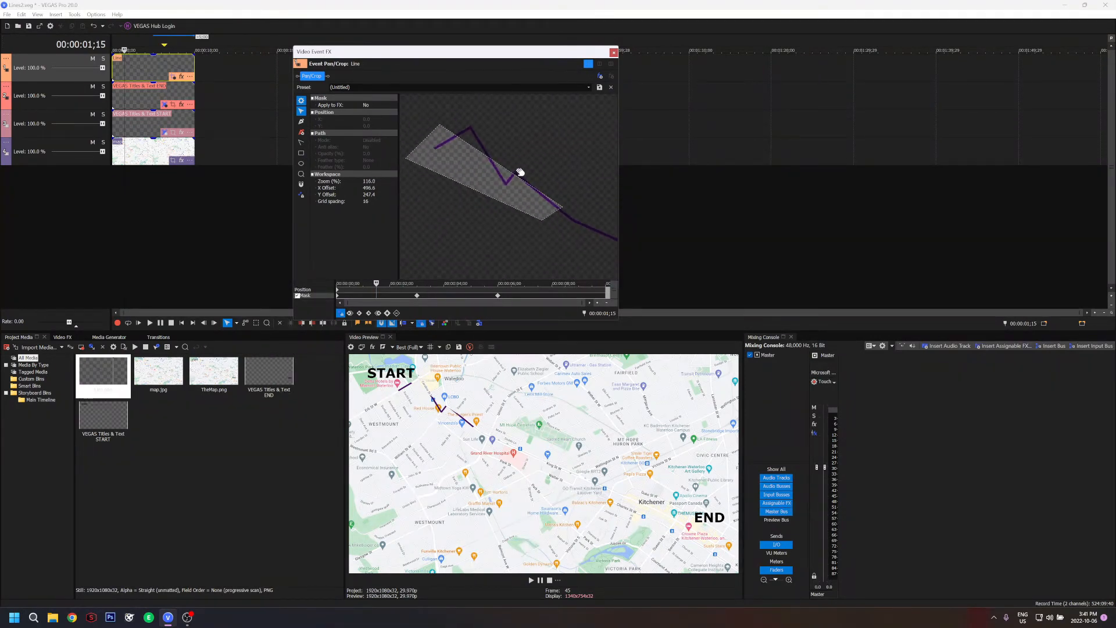
left_click(453, 182)
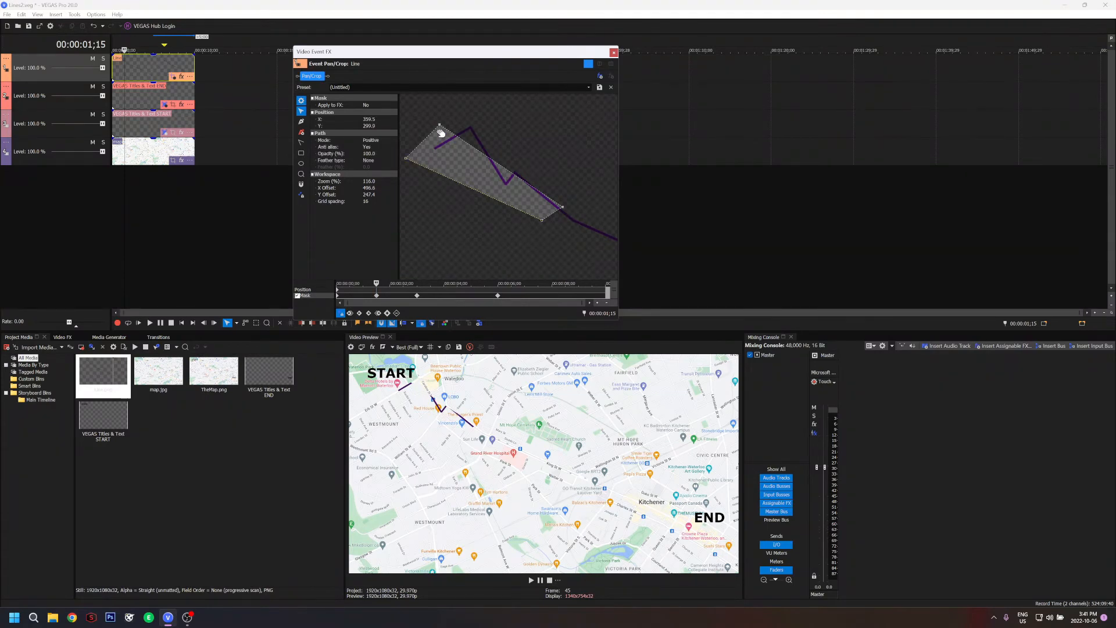
left_click_drag(441, 126, 470, 114)
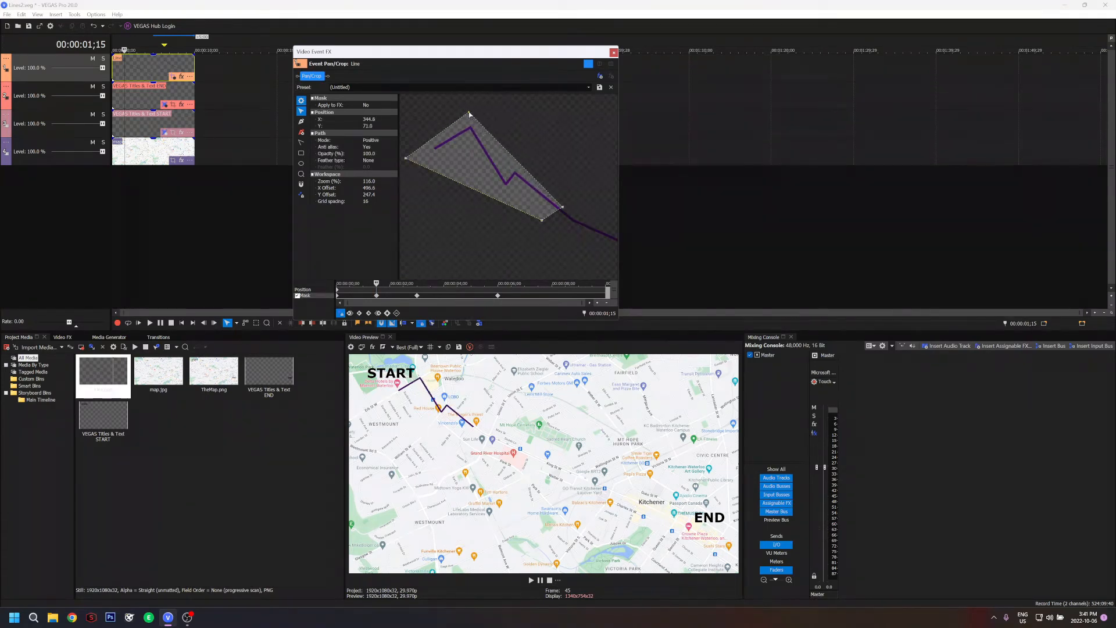
Push the 00:00:01;15 mask's leading corner outward, and add a 00:00:00;22 keyframe with the upper corner above the route's first peak
left_click_drag(564, 208, 571, 204)
left_click_drag(376, 284, 355, 283)
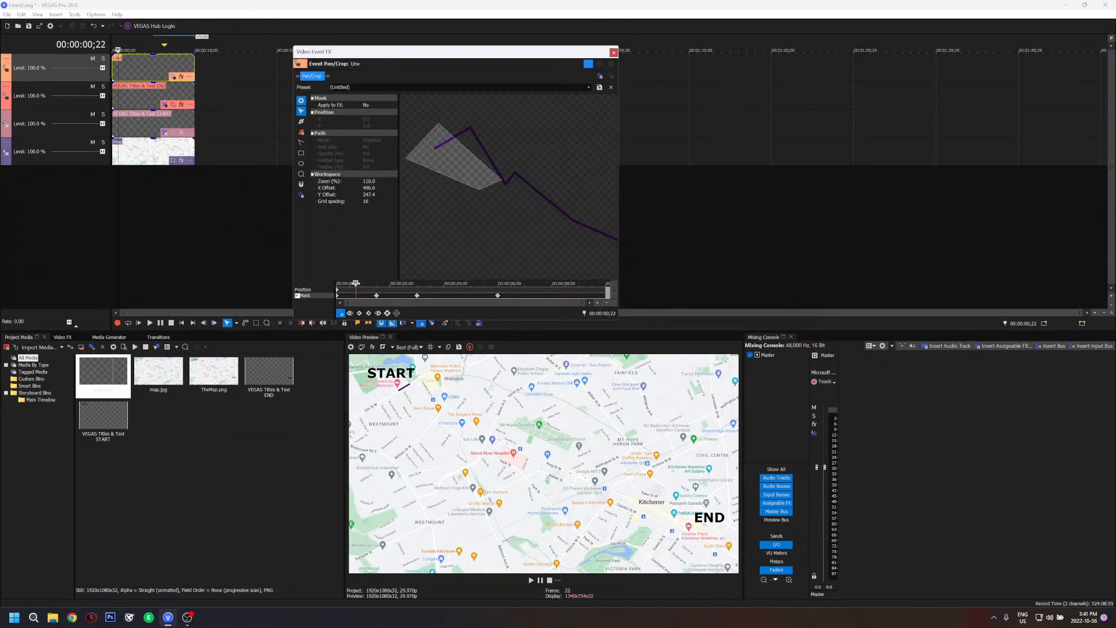
left_click(460, 183)
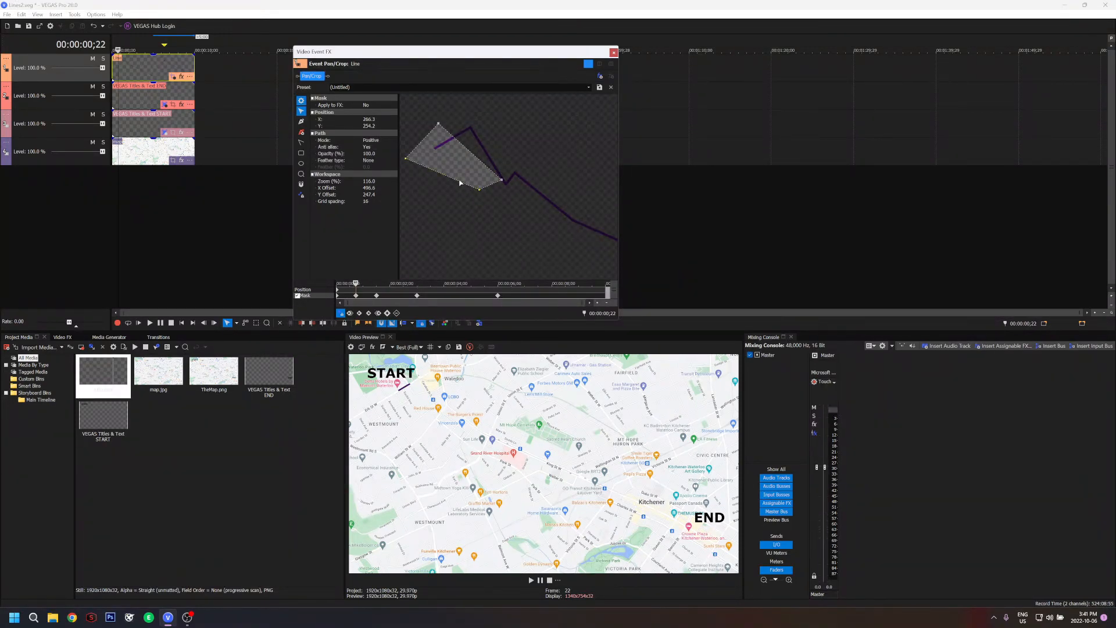
left_click_drag(440, 125, 470, 110)
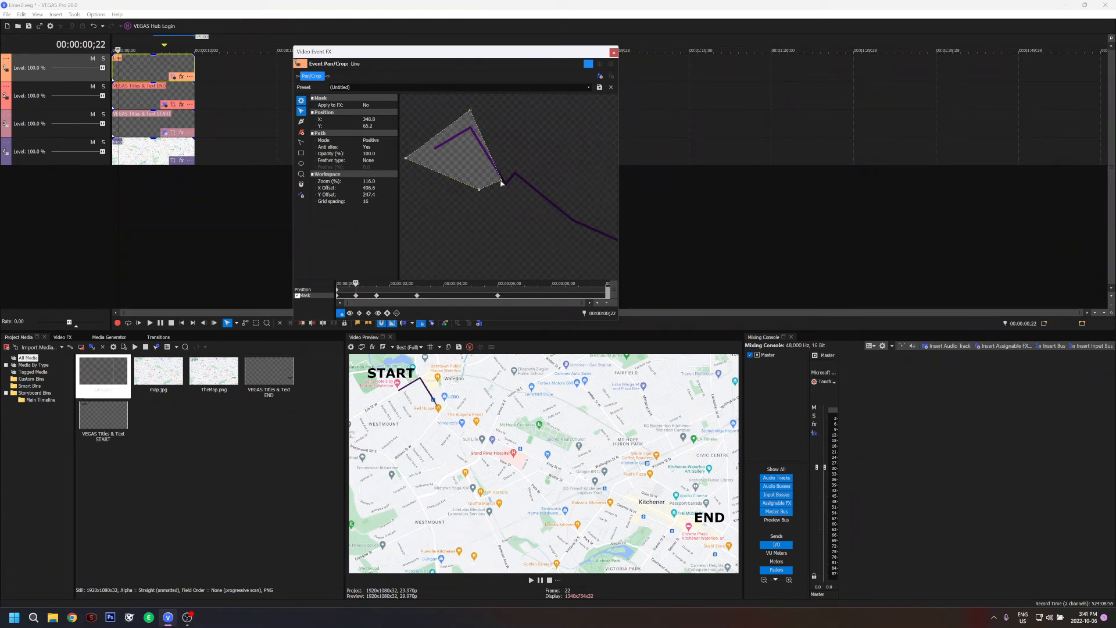
left_click_drag(502, 183, 513, 170)
Add a mask keyframe at 00:00:00;11 by pulling the leading corner up and back toward the route's first segment
left_click_drag(357, 282, 345, 283)
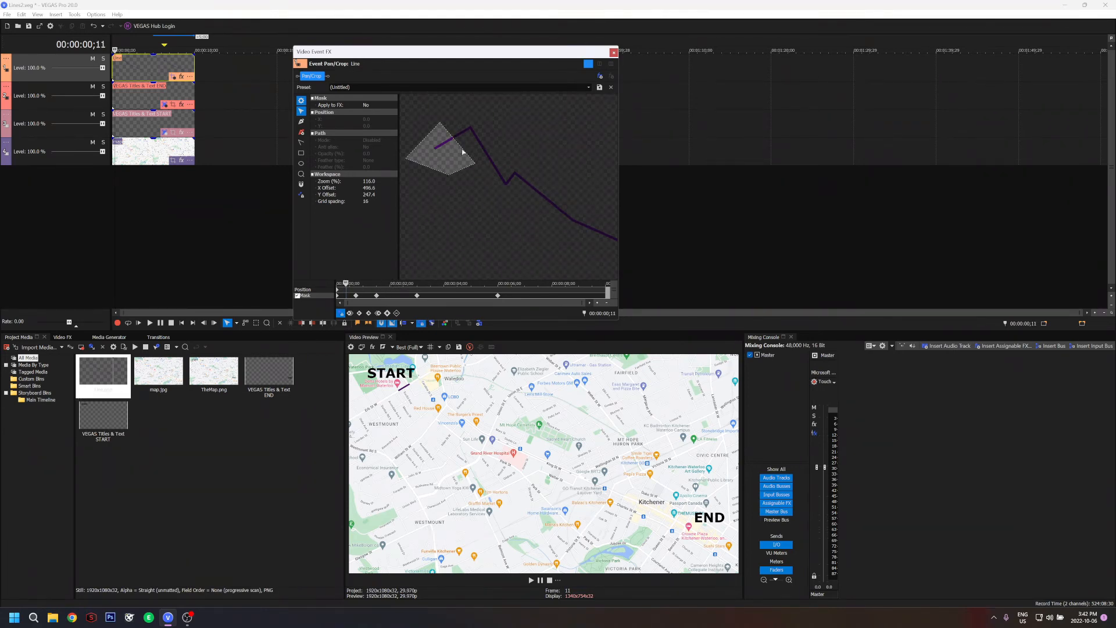
left_click(425, 167)
left_click_drag(478, 165, 474, 157)
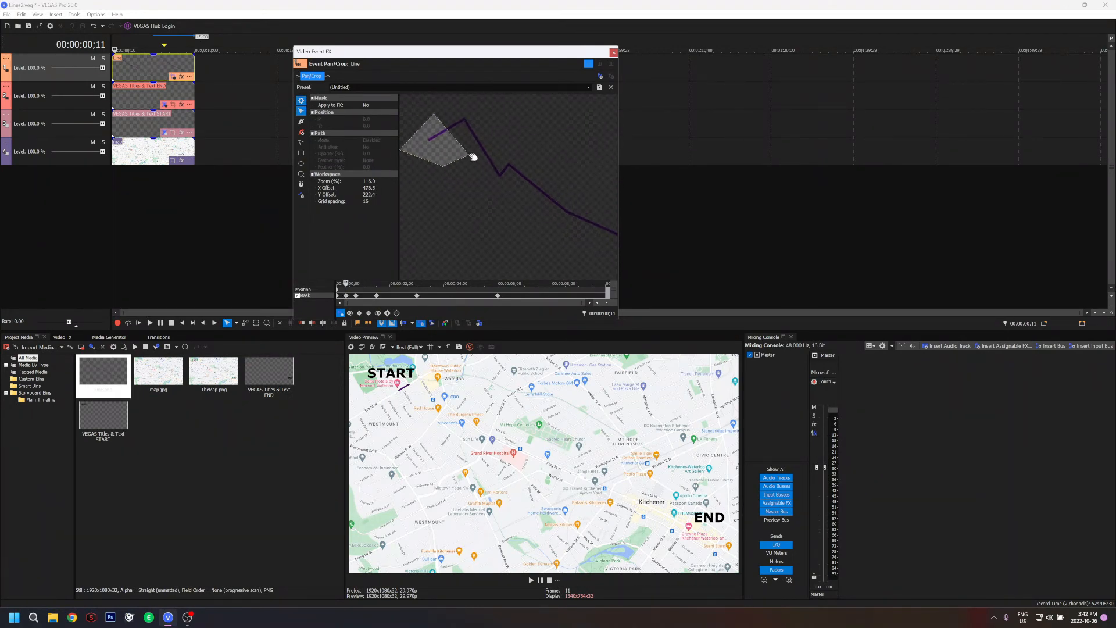
left_click(471, 156)
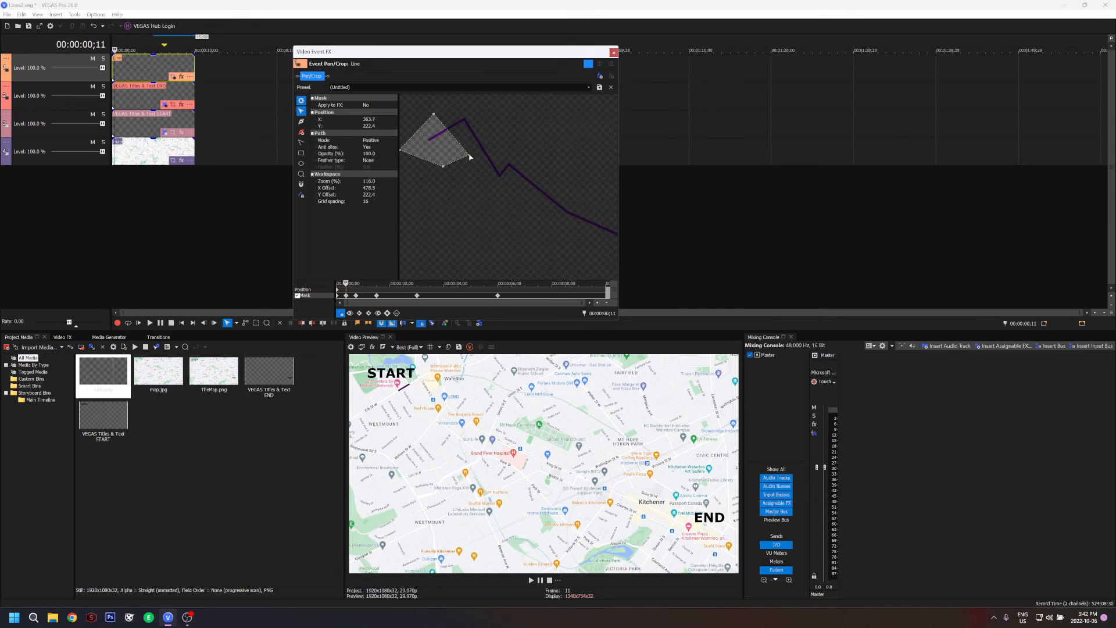
left_click_drag(471, 157, 461, 141)
Add mask keyframes at 00:00:00;16 and a few frames after it, pulling the leading corner back toward the route's first peak
left_click_drag(347, 283, 350, 283)
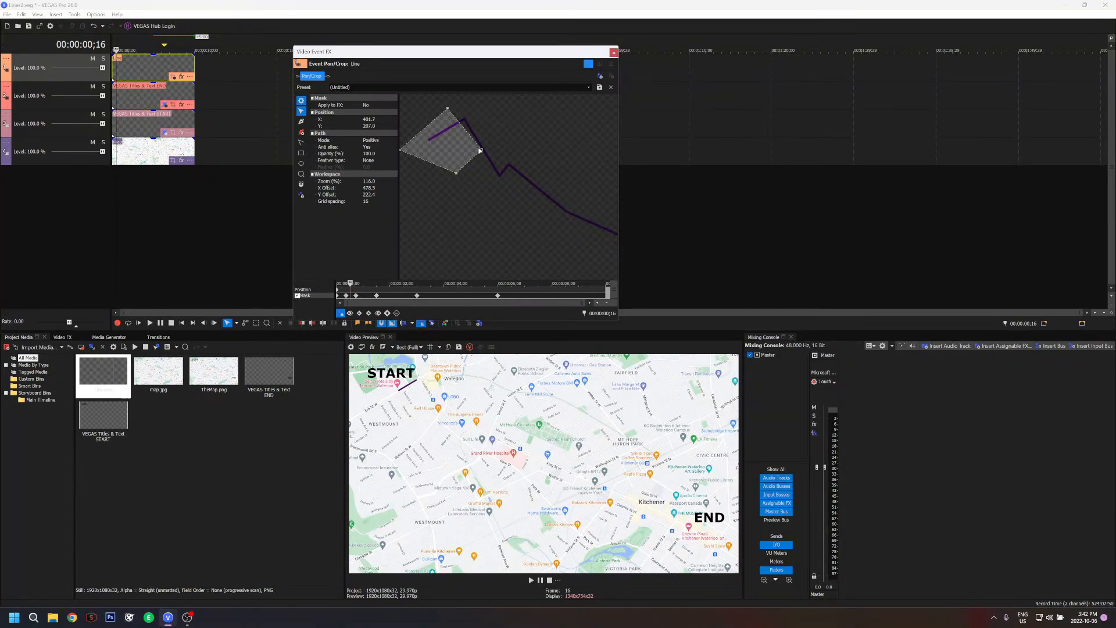
left_click_drag(483, 150, 462, 132)
left_click_drag(351, 282, 351, 283)
left_click_drag(350, 284, 352, 284)
left_click_drag(477, 141, 468, 113)
Add mask keyframes with the leading corner at the route's first valley at 00:00:00;25 and raised beside the second peak at 00:00:01;00
left_click_drag(352, 283, 358, 283)
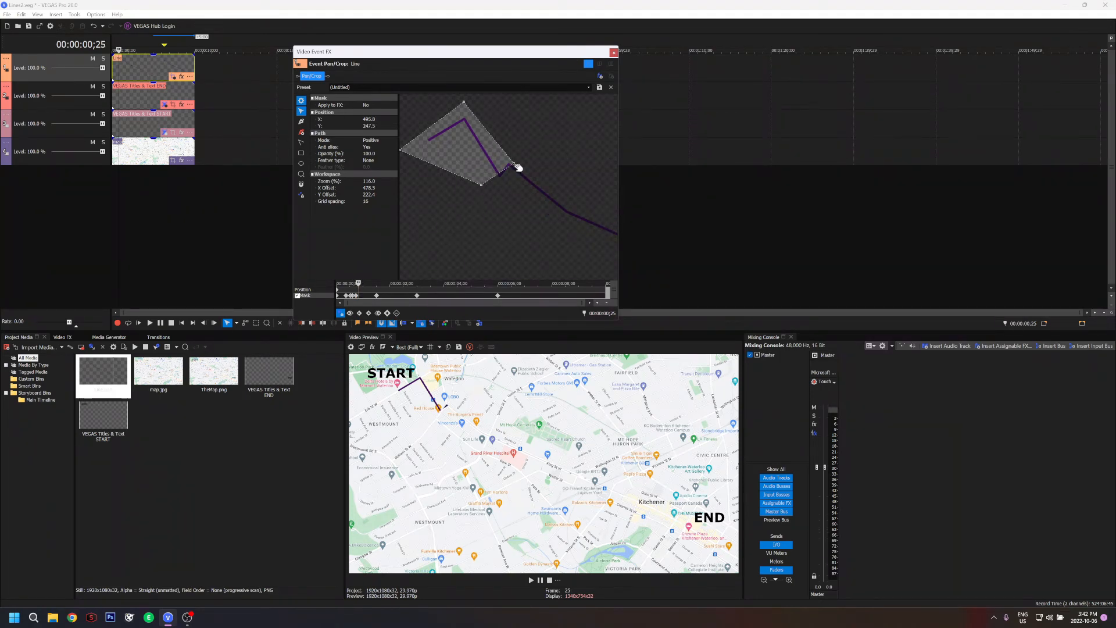
left_click_drag(513, 164, 501, 171)
left_click_drag(358, 283, 363, 283)
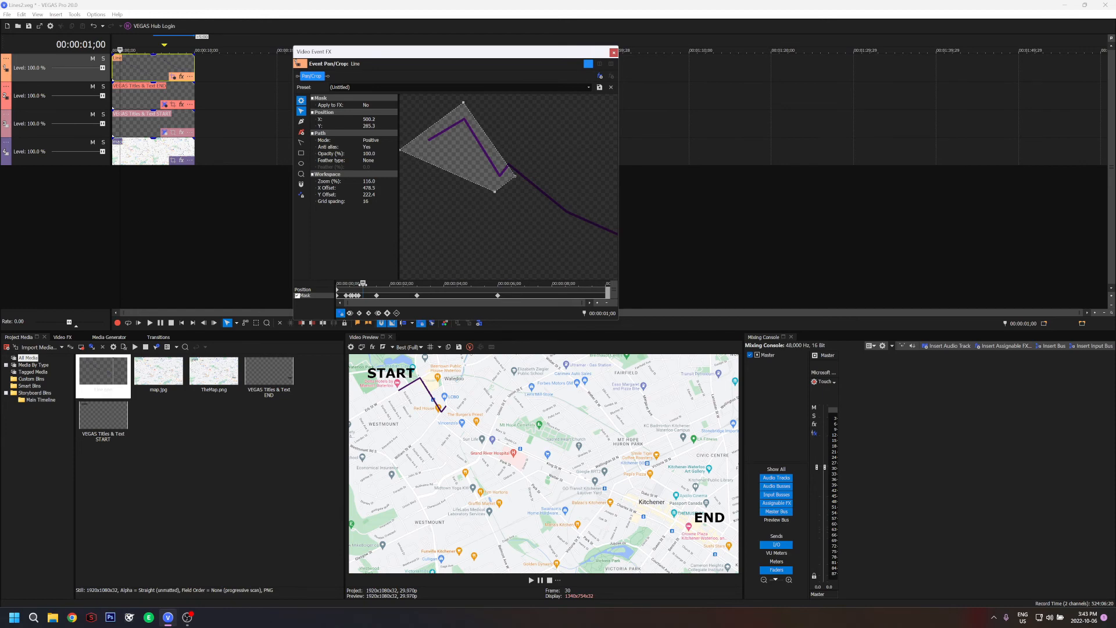
left_click_drag(515, 180, 515, 164)
Follow the reveal along the route's middle stretch, adding mask keyframes at 00:00:01;29 and 00:00:03;04
left_click_drag(363, 283, 368, 283)
left_click_drag(370, 283, 390, 283)
left_click_drag(511, 258, 433, 182)
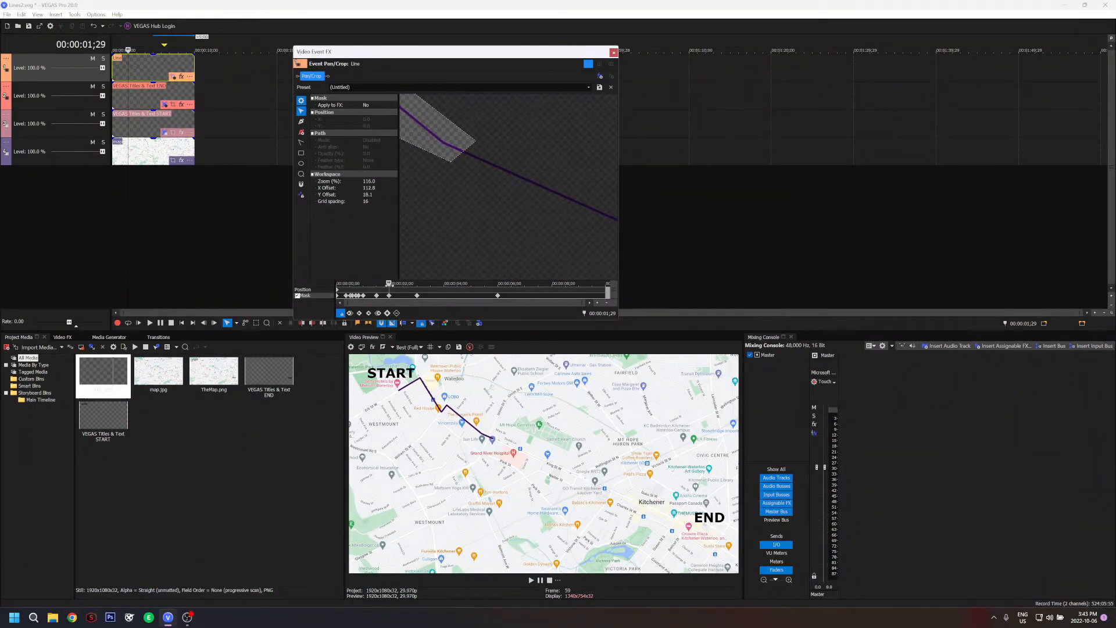
left_click_drag(388, 283, 420, 283)
left_click_drag(539, 257, 433, 190)
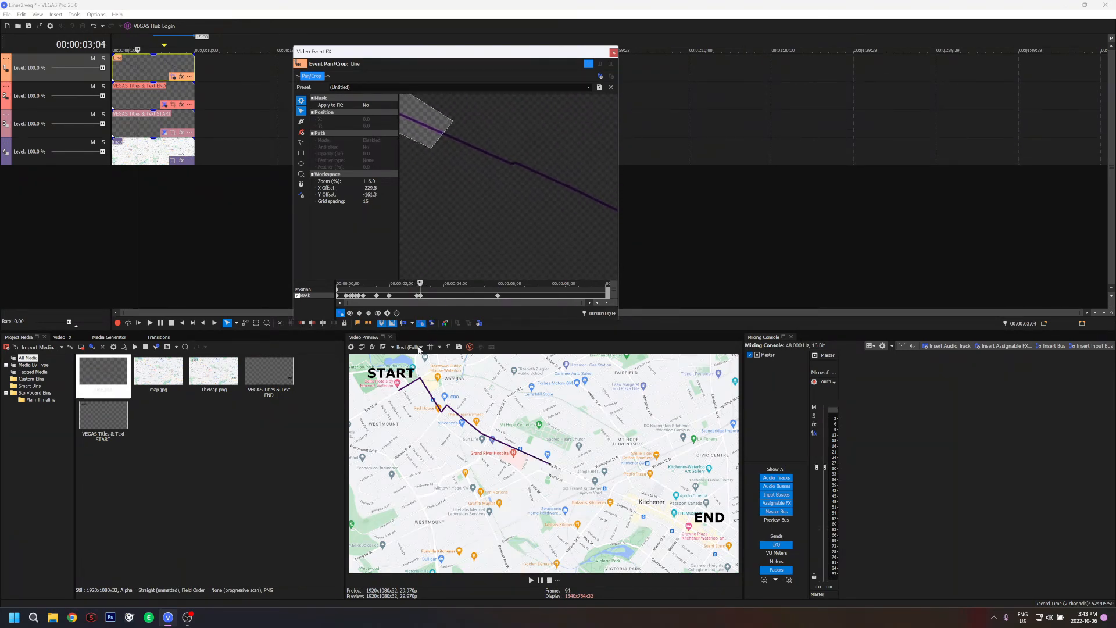
Add a mask keyframe at 00:00:05;25 by pulling the lower END corner in against the end of the route's long segment
left_click_drag(420, 284, 432, 225)
left_click_drag(475, 284, 492, 284)
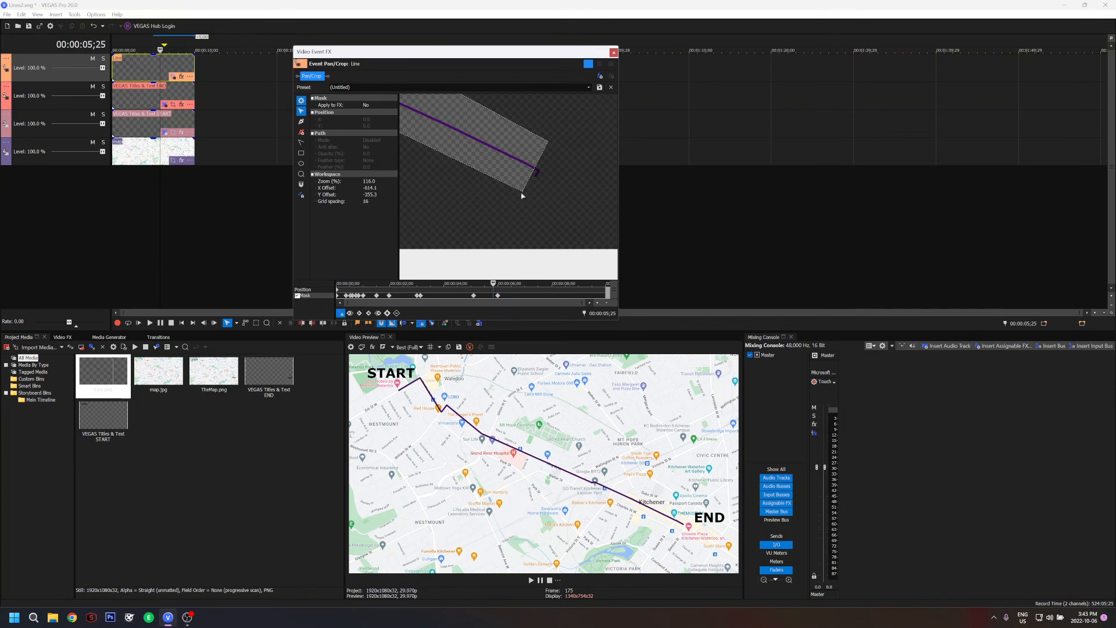
left_click(527, 134)
left_click_drag(523, 192, 536, 172)
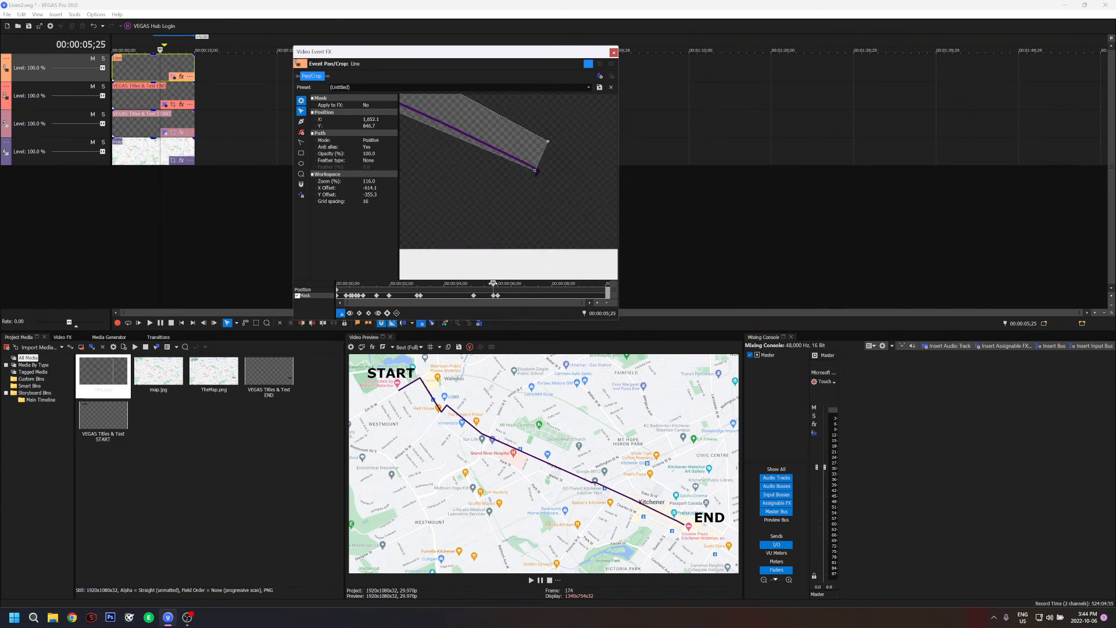
left_click_drag(535, 172, 536, 175)
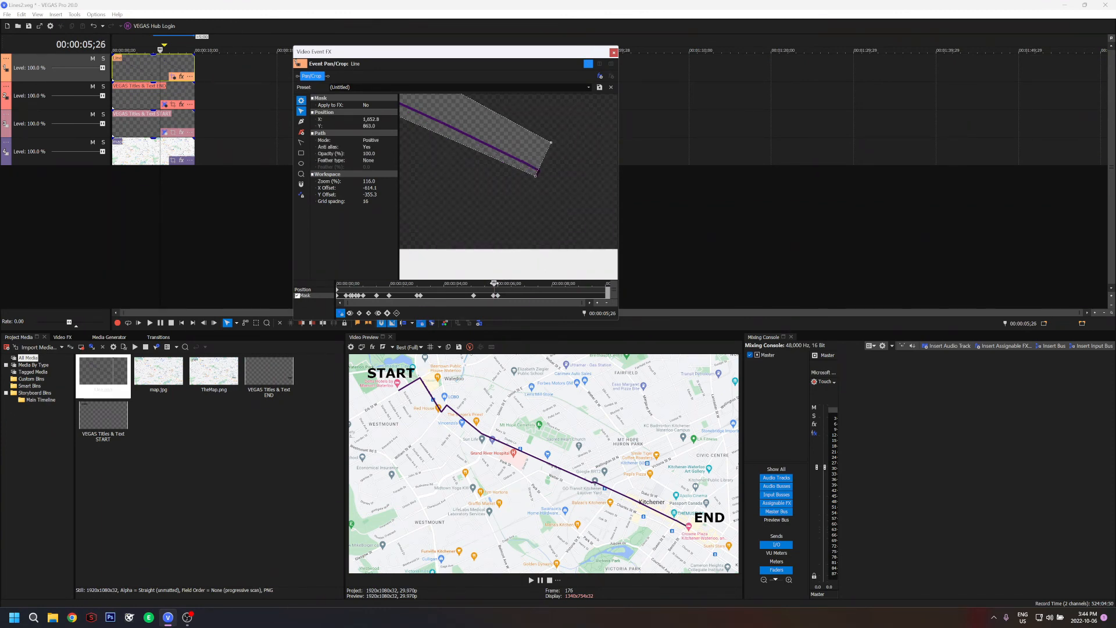
Add a mask keyframe at 00:00:05;26 by pulling the lower END corner in against the route's final bend
left_click_drag(536, 175, 536, 186)
key("Right")
key("Left")
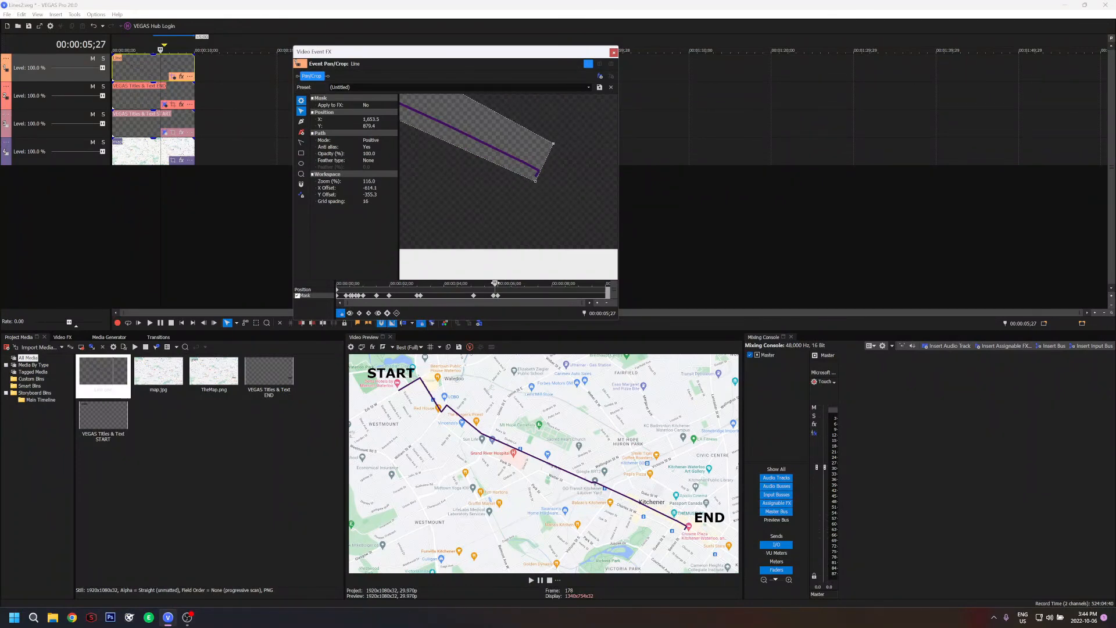
key("Left")
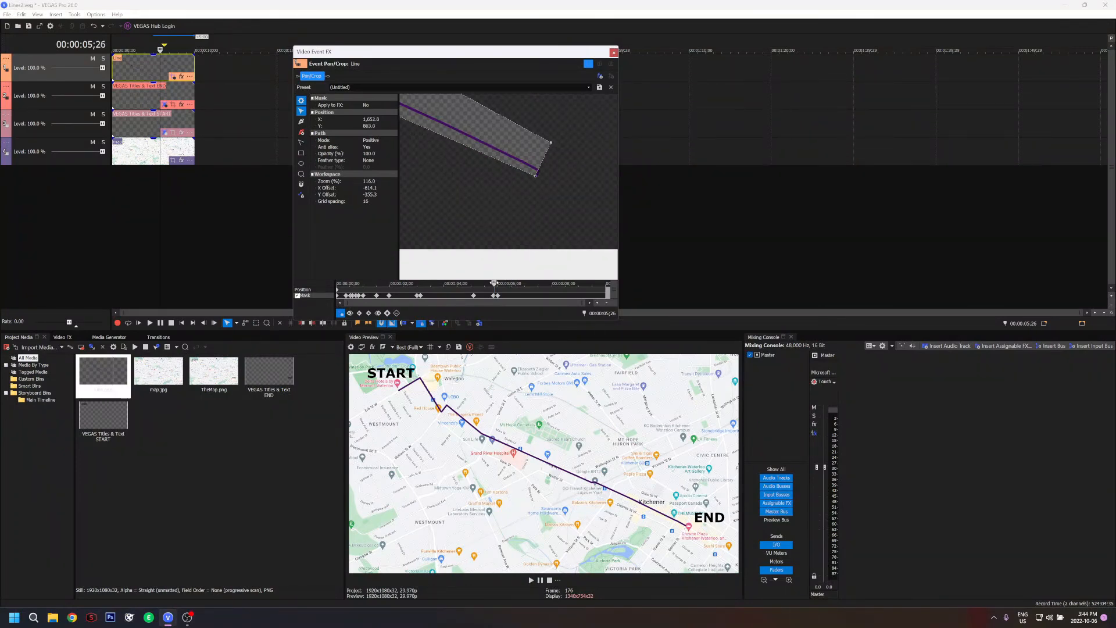
left_click_drag(536, 179, 540, 176)
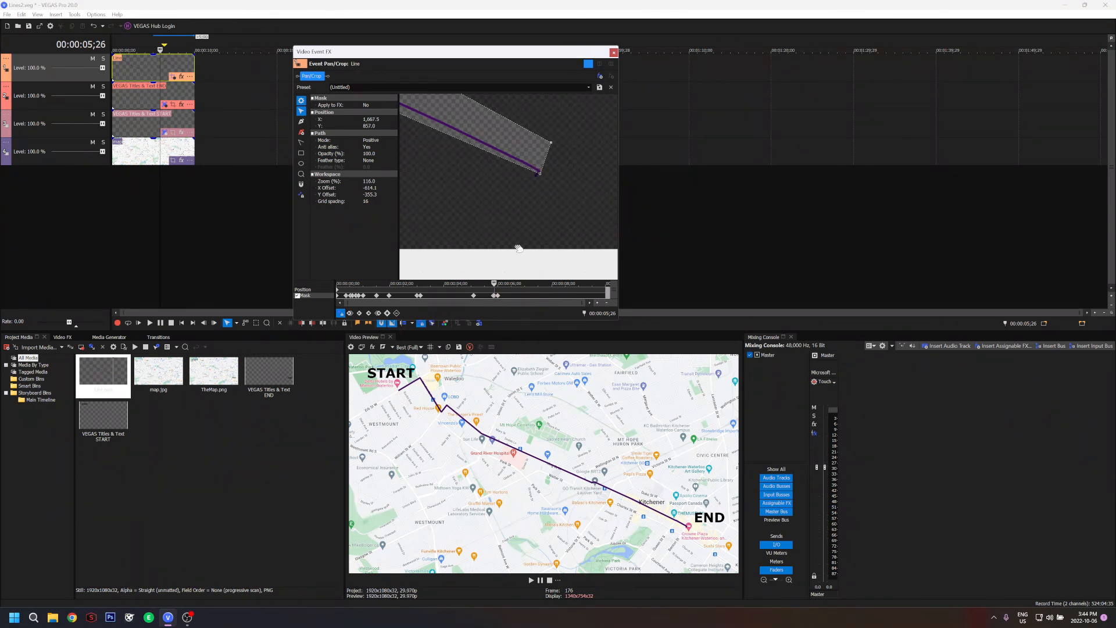
Review the mask's reveal frame by frame around END, and return the playhead to 00:00:00;00
key("Right")
key("Right")
key("Right")
key("Right")
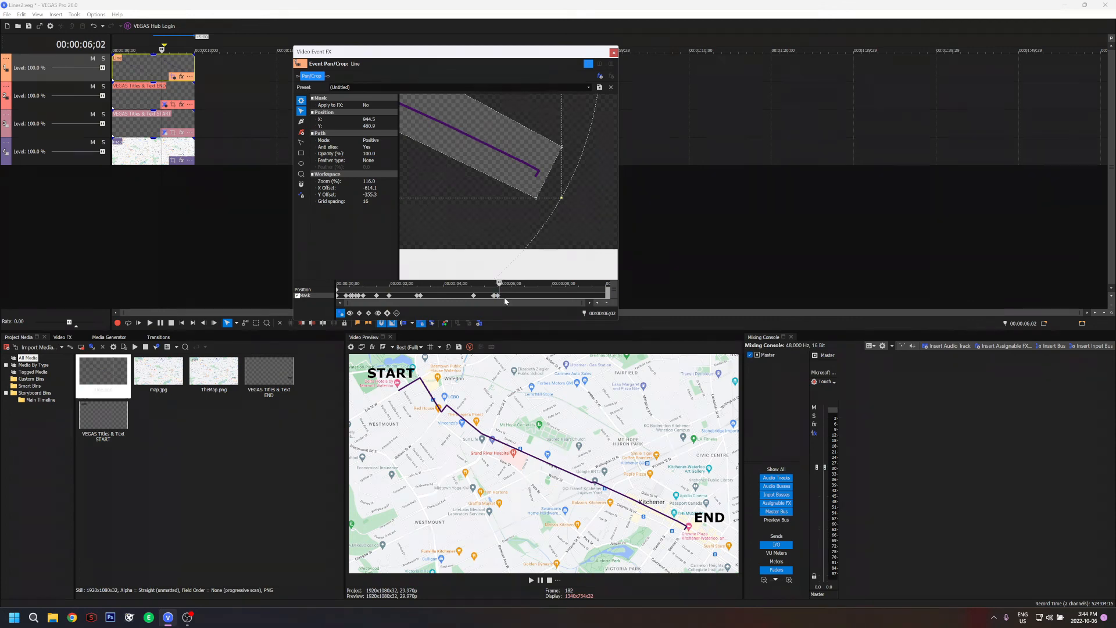
scroll(508, 228, "down", 8)
scroll(507, 227, "down", 1)
key("Left")
key("Left")
key("Left")
key("Left")
key("Left")
key("Left")
key("Left")
key("Left")
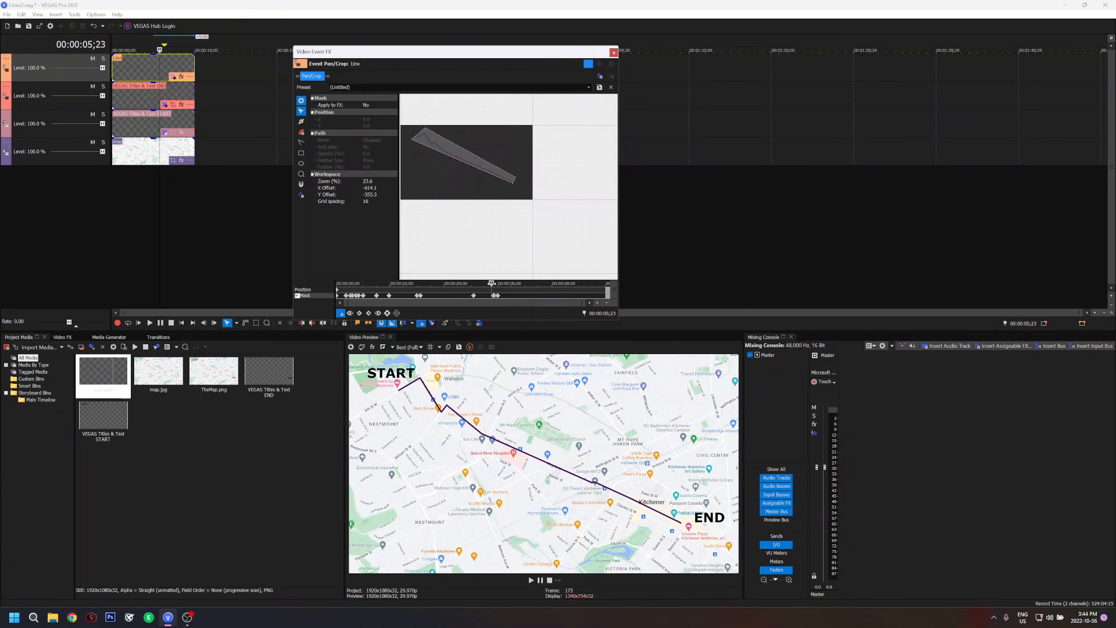
key("Left")
key("Left")
key("Left")
key("Left")
key("Left")
key("Left")
key("Left")
left_click_drag(483, 288, 338, 292)
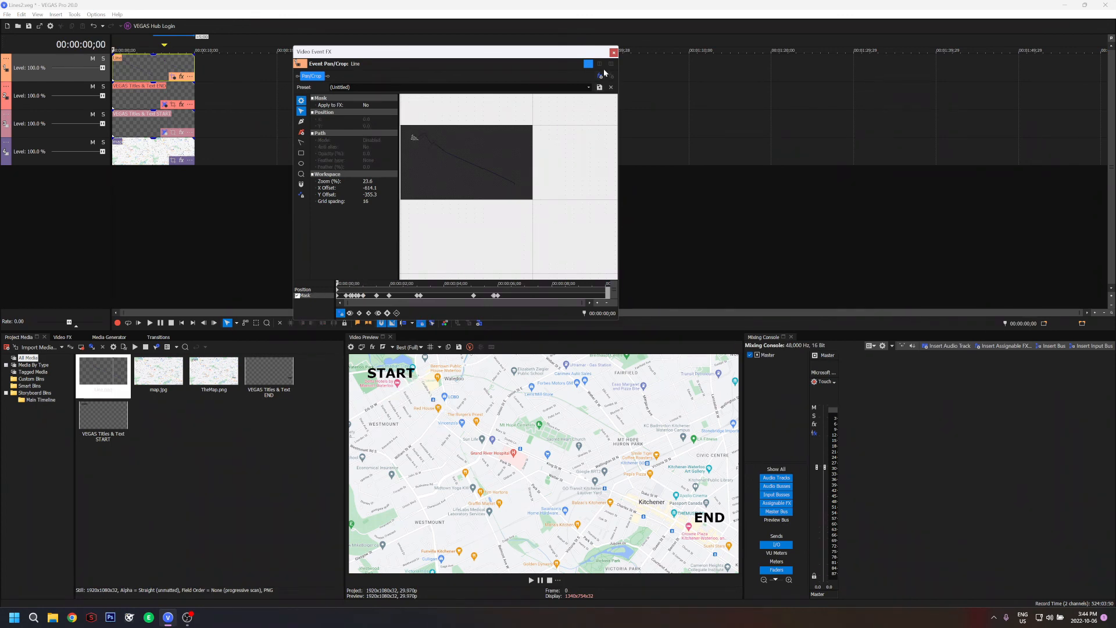
Close the Pan/Crop window and play the timeline from the start to check the route animation
left_click(613, 52)
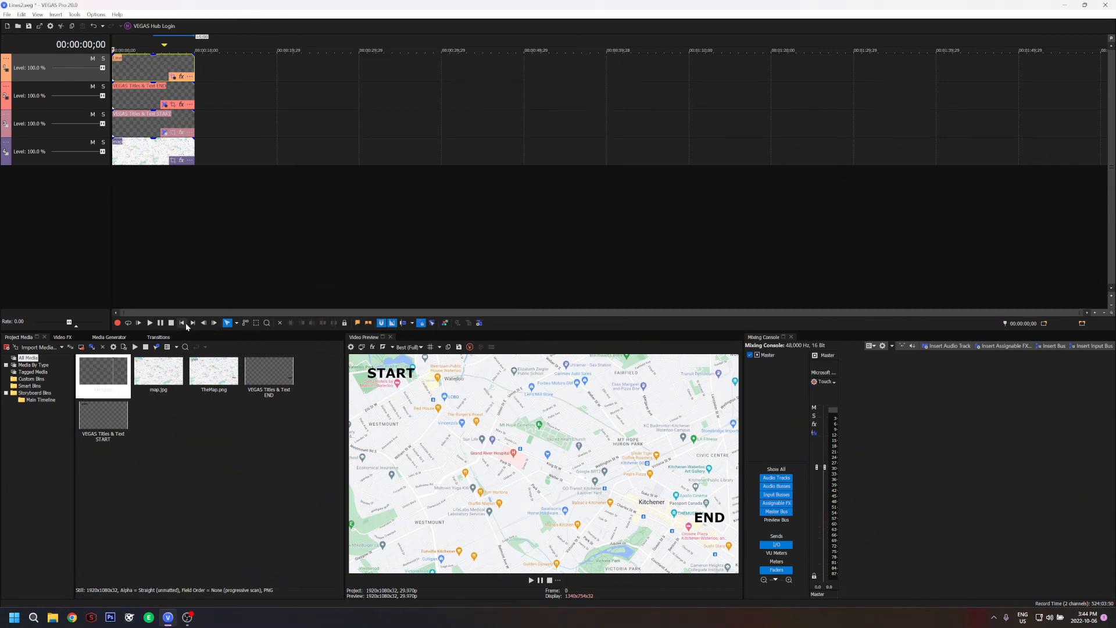
left_click(150, 324)
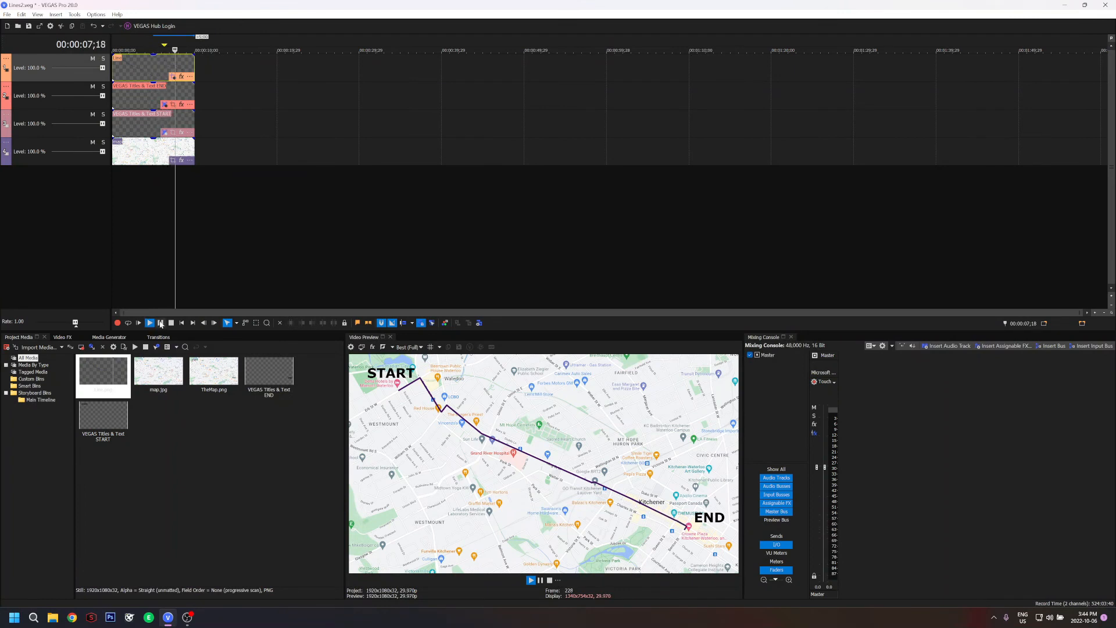
left_click(162, 323)
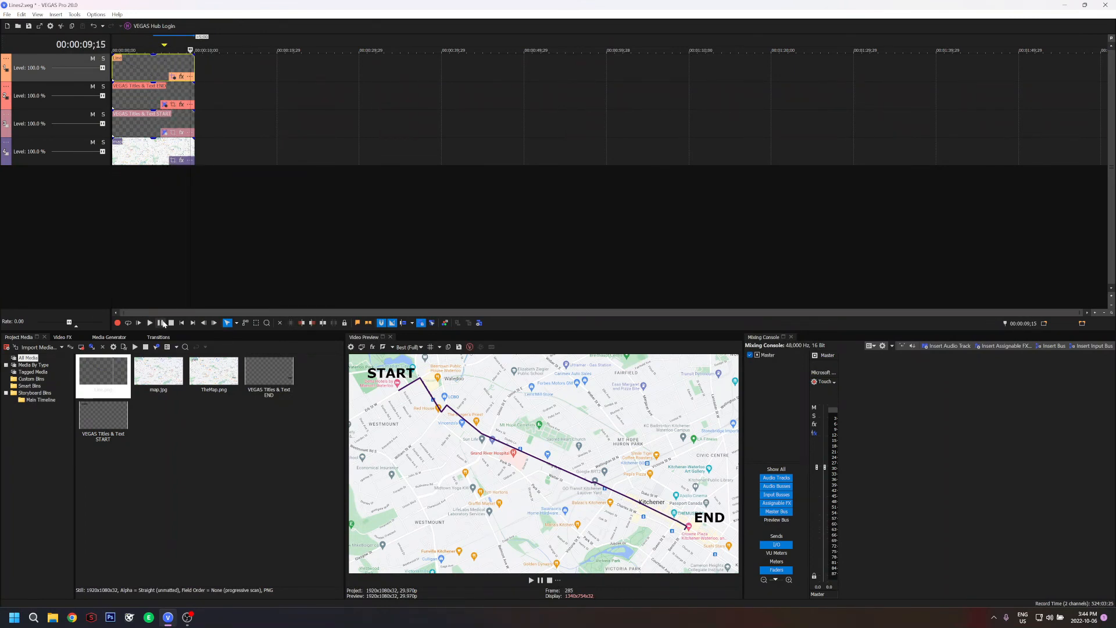